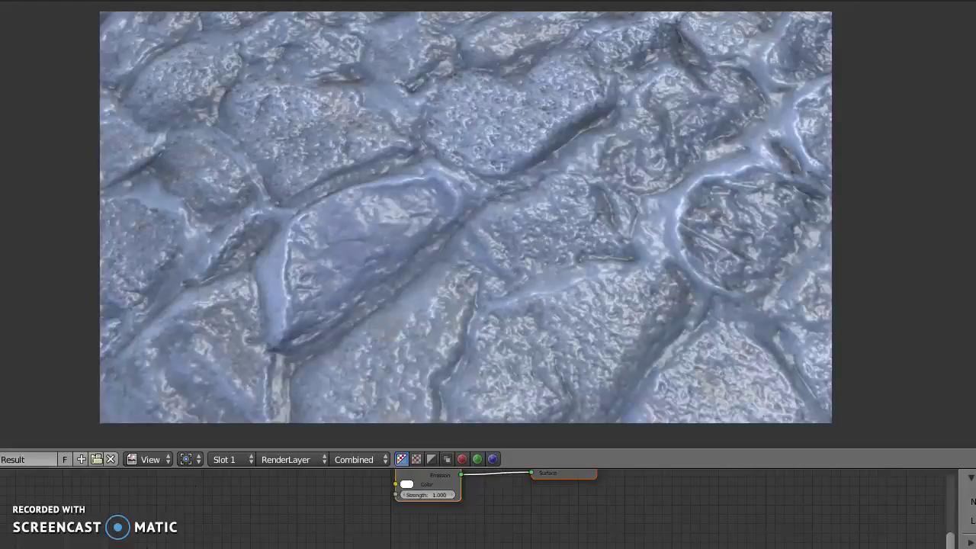
- Delete the default cube from the scene
click(9, 0)
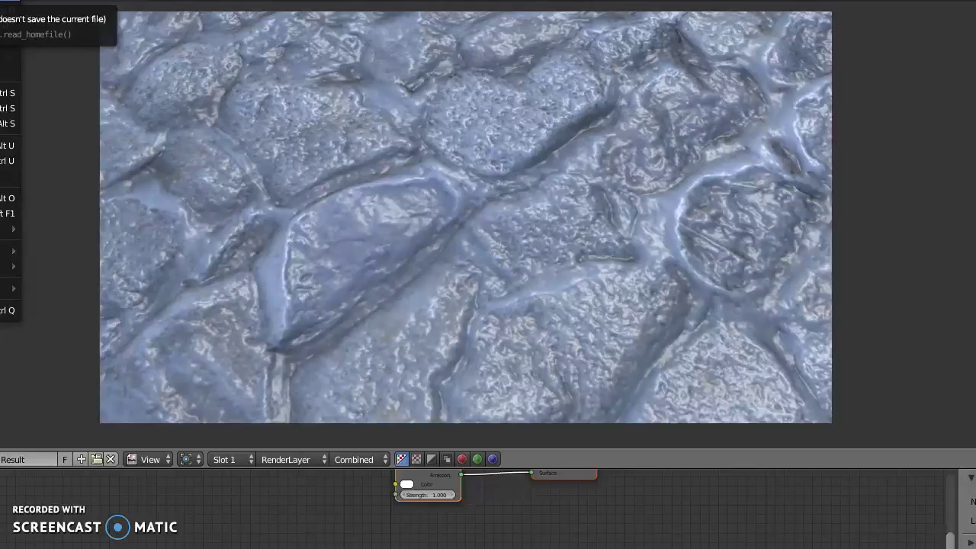
key(Escape)
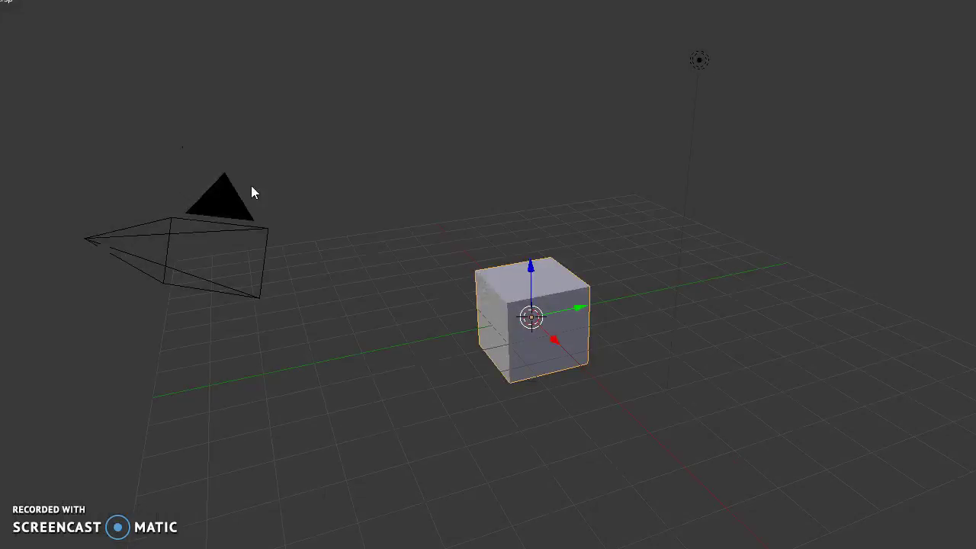
key(x)
click(557, 331)
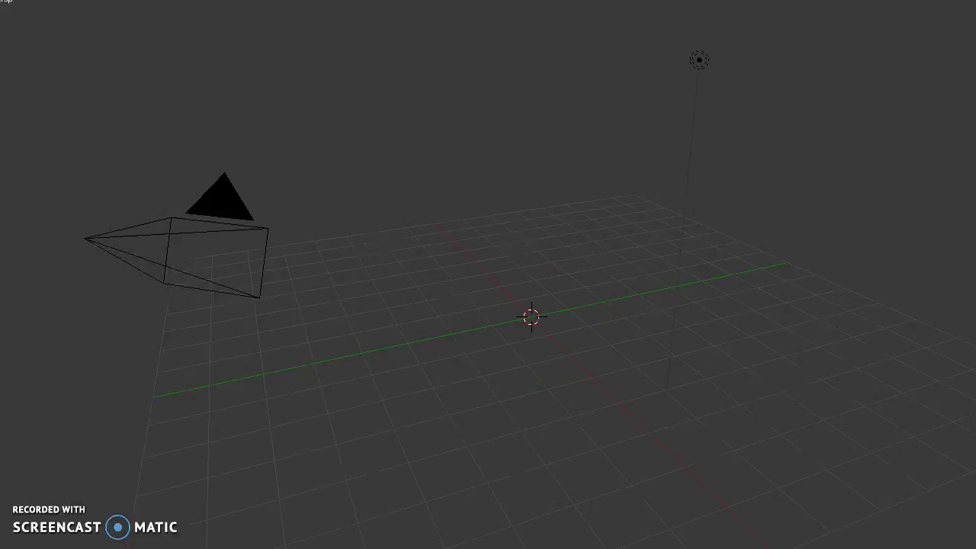
- Import a stone texture from the BricksOld03_1k folder as an image plane
click(6, 1)
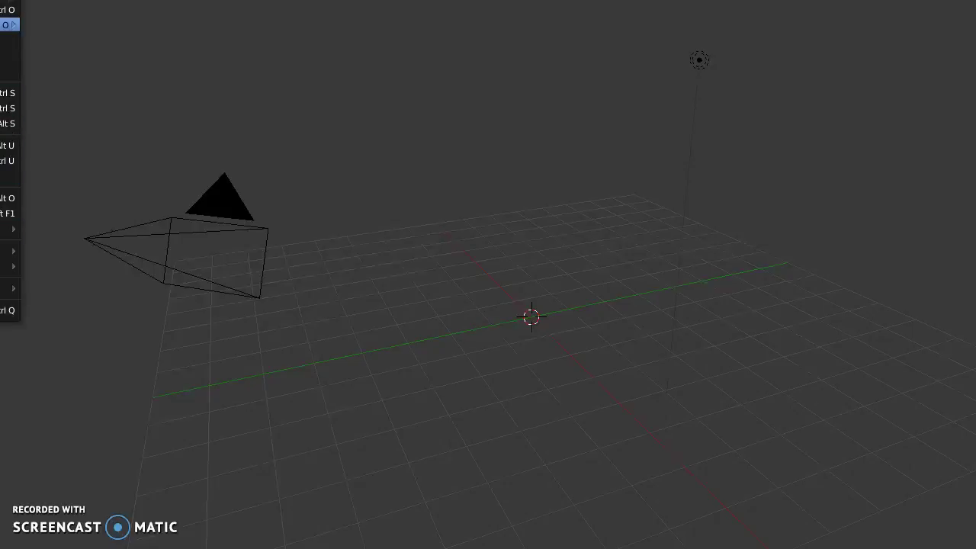
key(Escape)
key(shift+a)
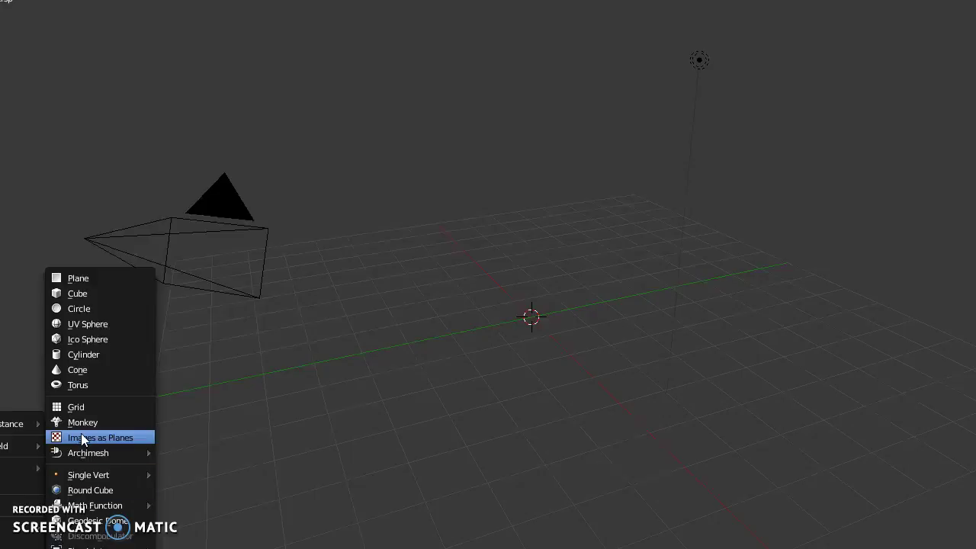
click(80, 436)
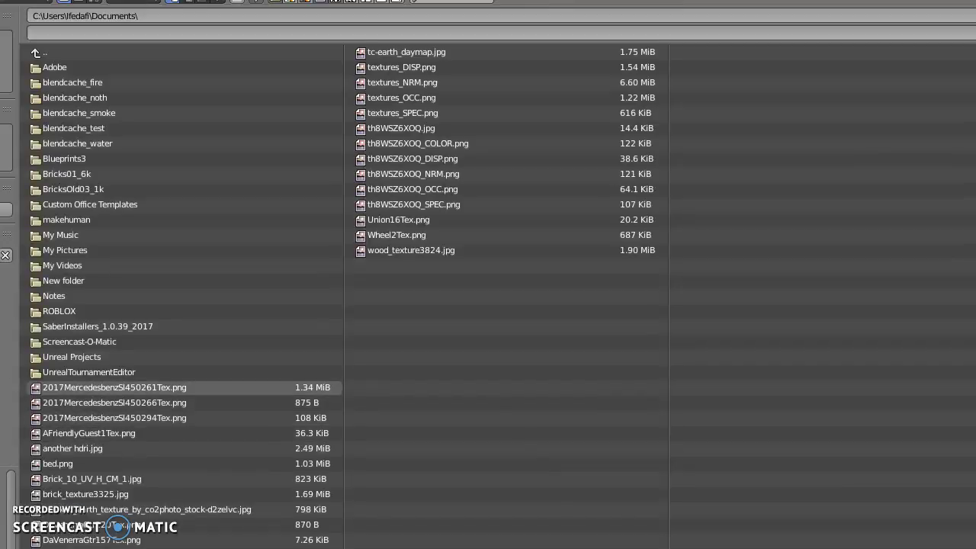
click(101, 190)
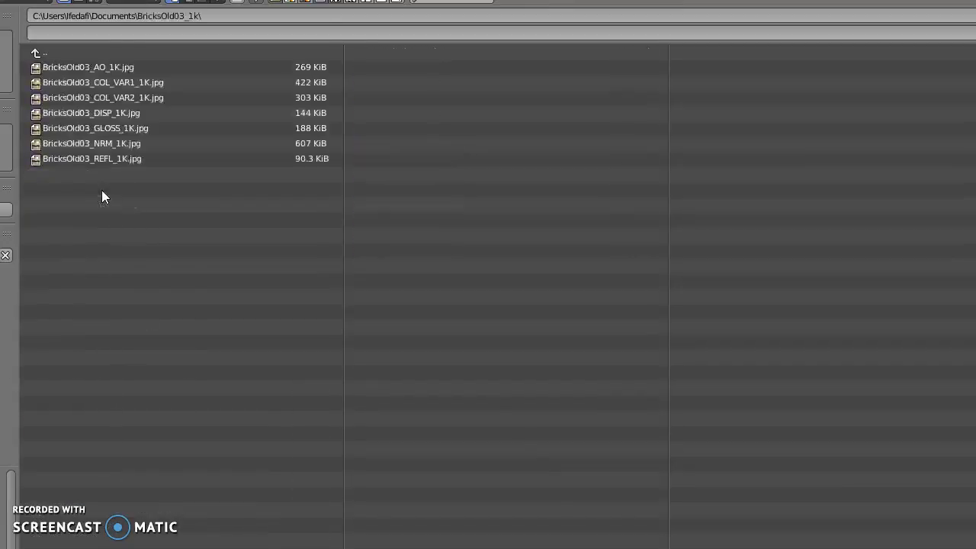
double_click(113, 82)
scroll(394, 314, up, 2)
scroll(394, 320, up, 5)
scroll(395, 314, up, 2)
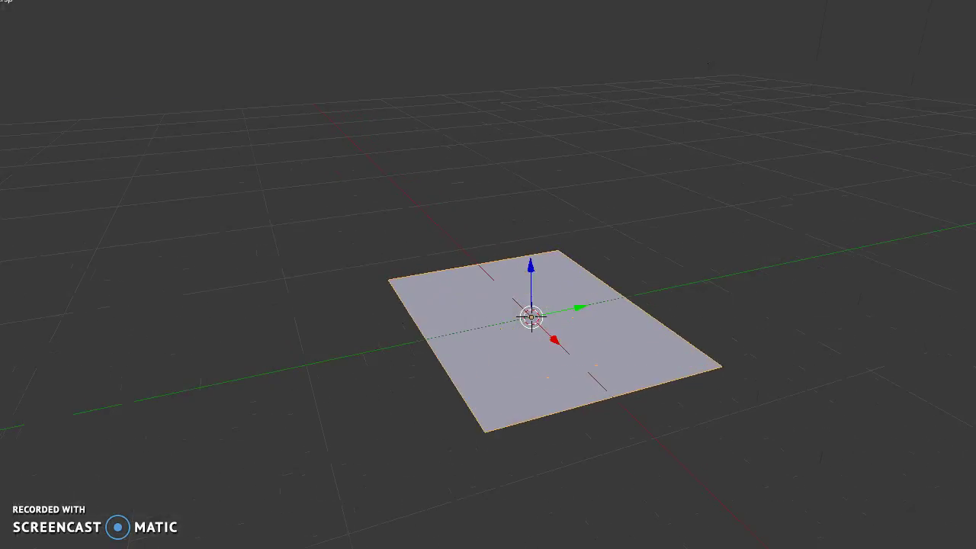
- Switch the viewport to texture shading so the plane shows its stone image
middle_drag(687, 381, 786, 410)
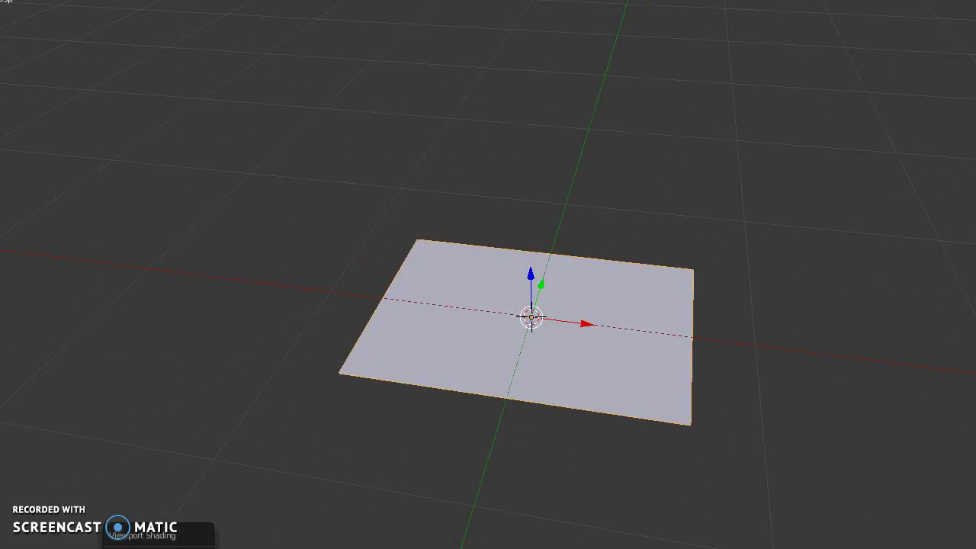
key(alt+z)
scroll(758, 356, up, 4)
scroll(759, 356, up, 1)
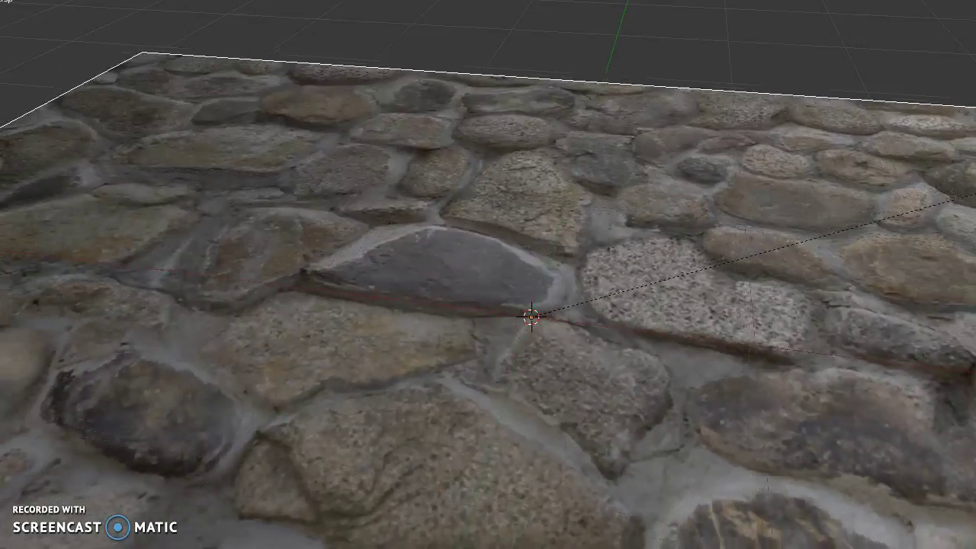
- Enlarge the plane into a large floor and restore the timeline below the viewport
click(124, 177)
scroll(389, 231, down, 3)
scroll(388, 231, up, 2)
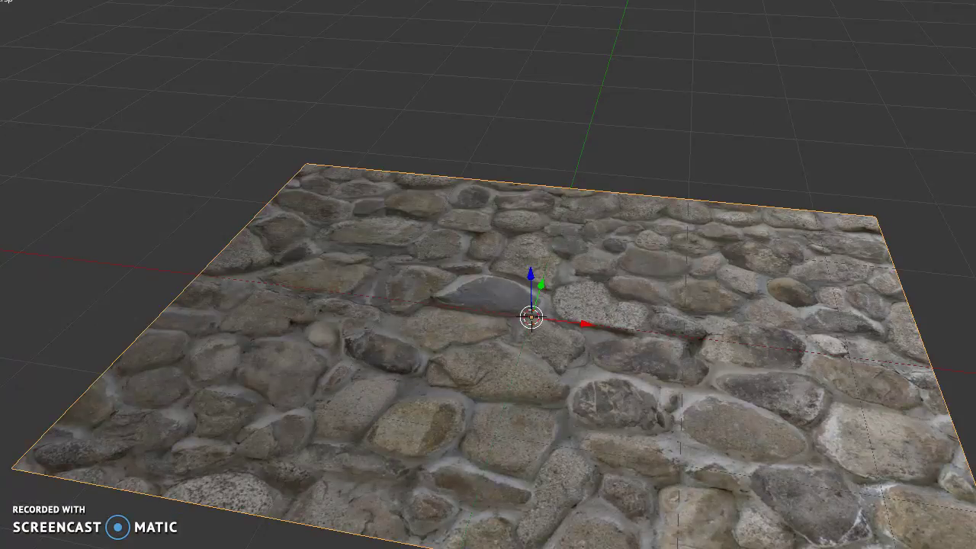
shift+middle_drag(488, 305, 488, 314)
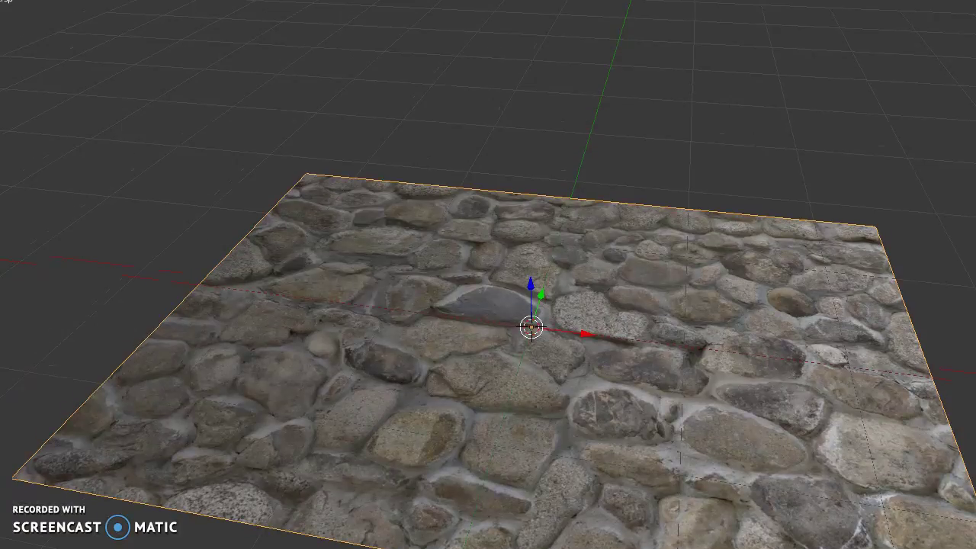
key(ctrl+space)
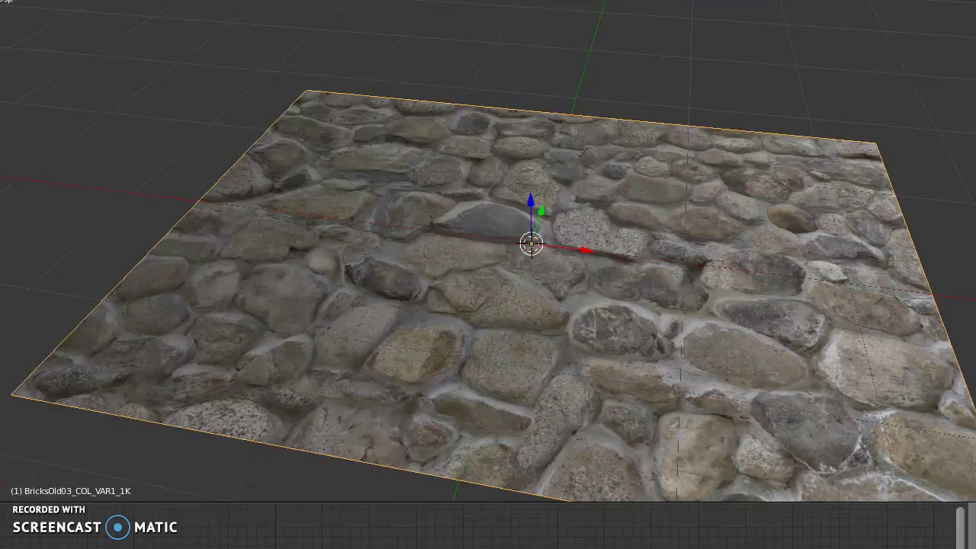
- Set the render engine to Cycles and delete the default cube
click(348, 35)
click(348, 34)
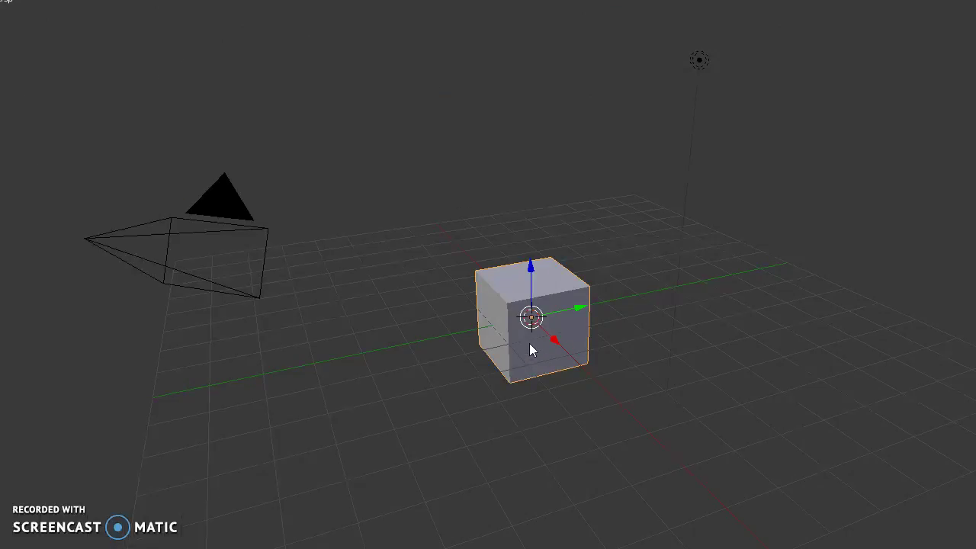
key(x)
click(529, 343)
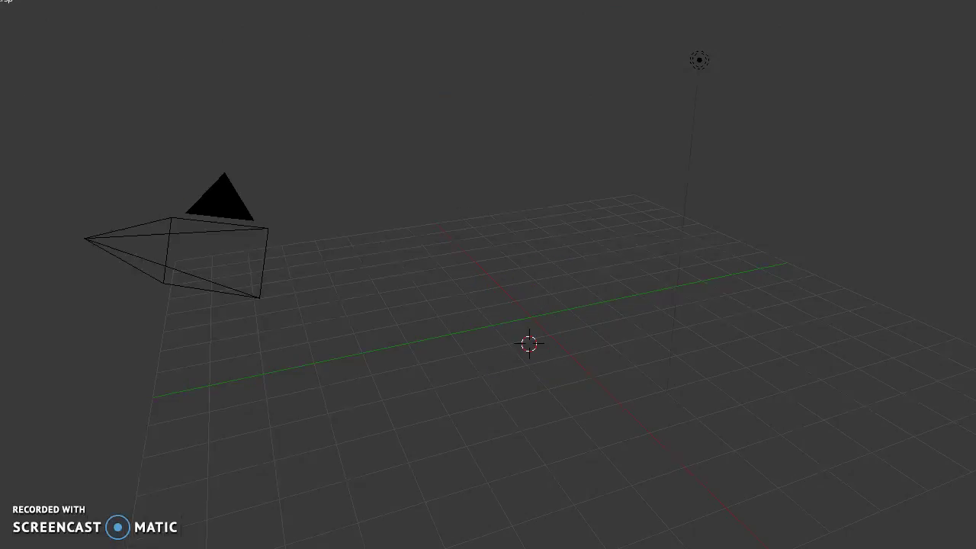
click(390, 24)
- Start an Images as Planes import and browse into the BricksOld03_1k folder
key(shift+a)
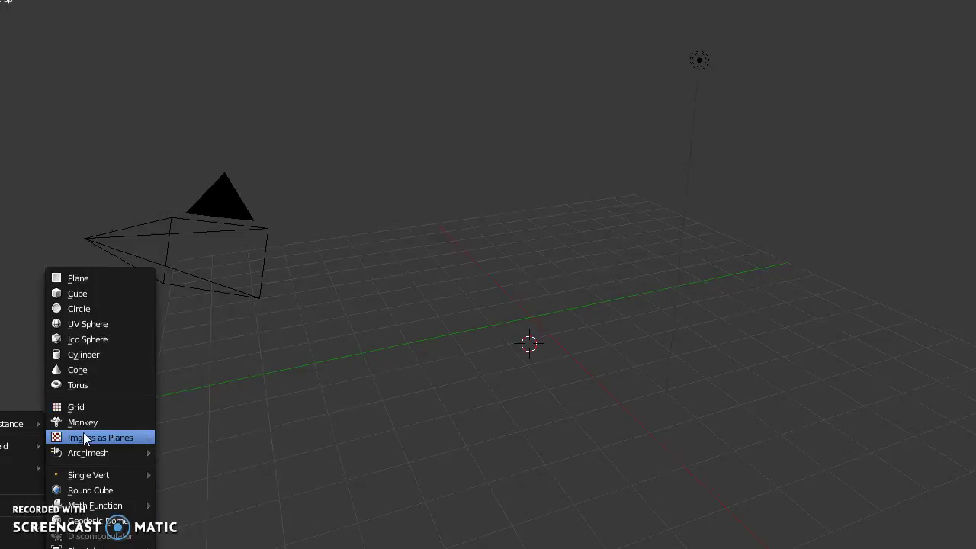
click(83, 437)
click(80, 190)
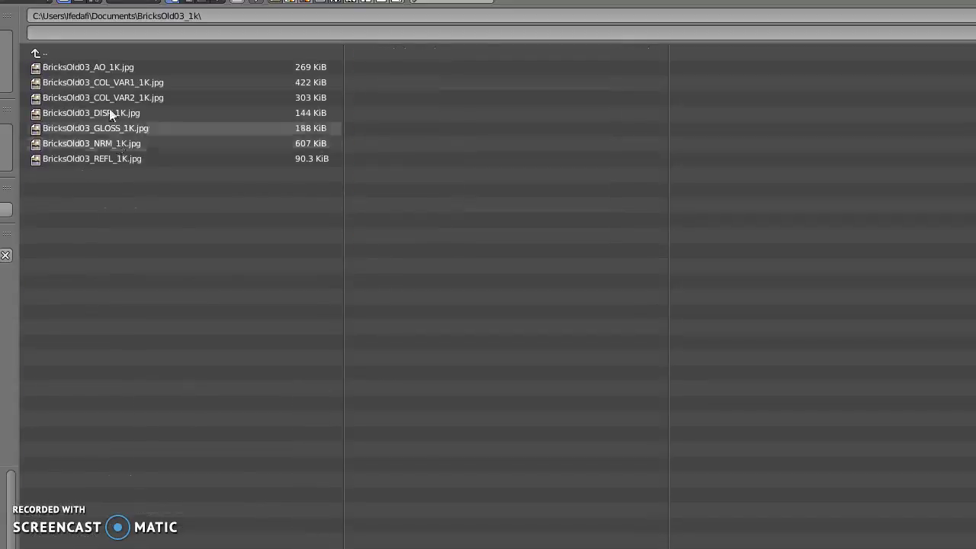
- Import BricksOld03_COL_VAR1_1K.jpg as a plane and show it in Texture shading
double_click(98, 83)
scroll(434, 270, up, 3)
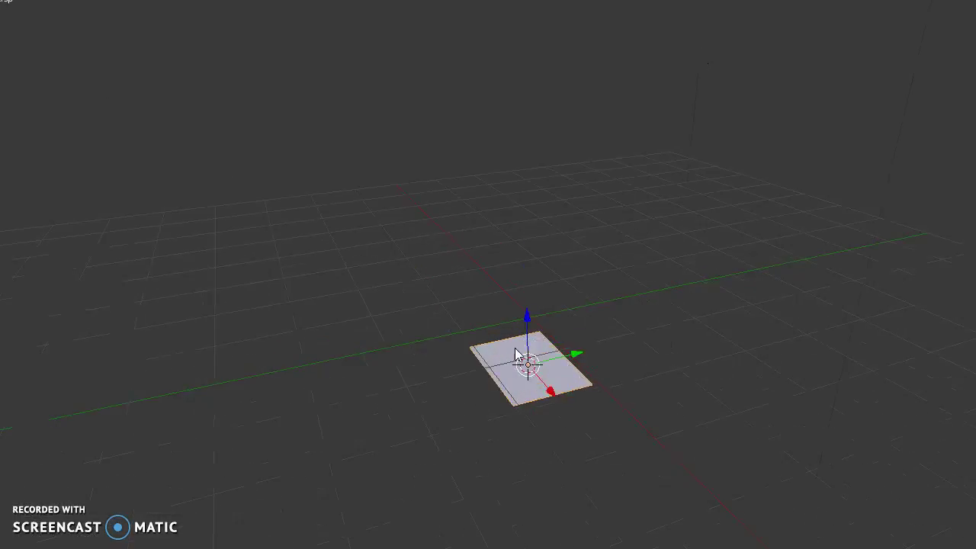
scroll(534, 358, up, 2)
mouse_move(580, 400)
middle_down()
mouse_move(676, 399)
mouse_move(790, 450)
mouse_move(763, 456)
middle_up()
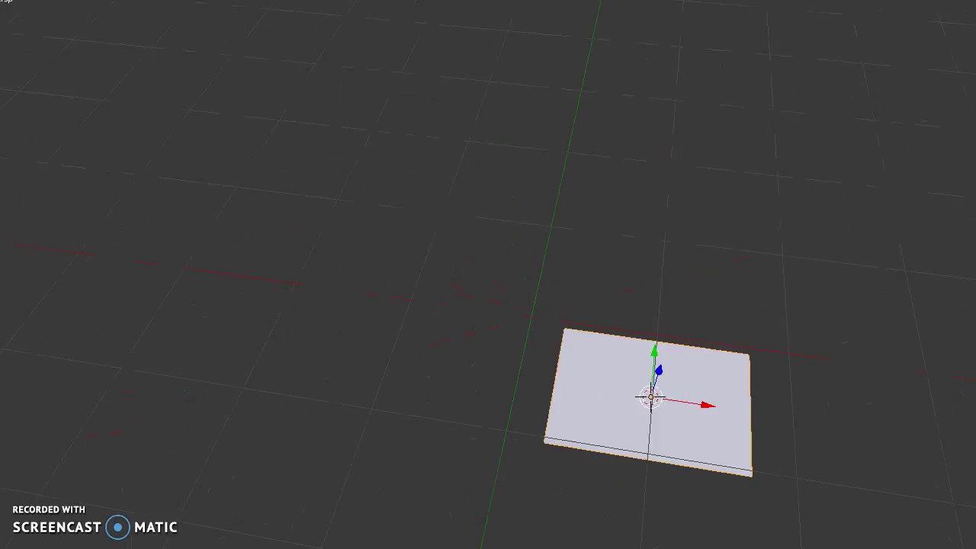
key(z)
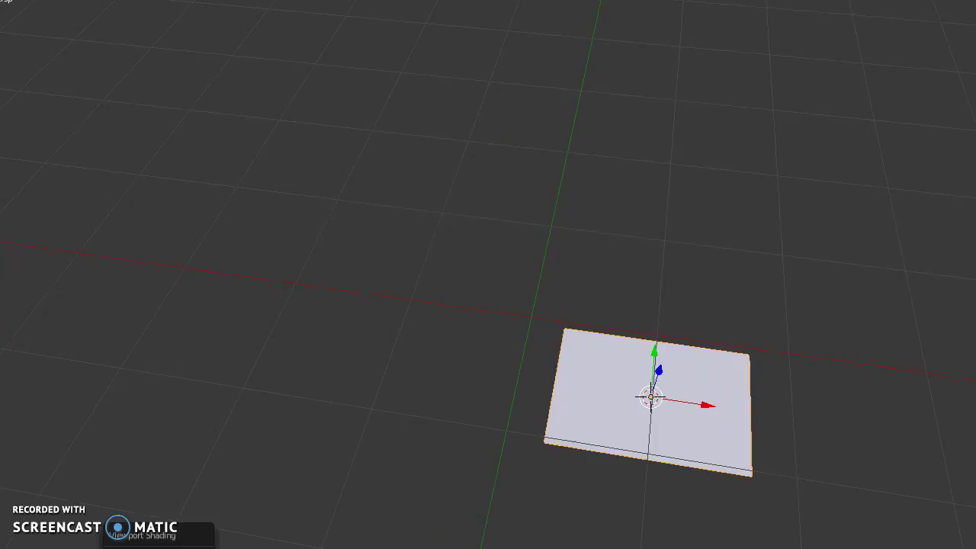
click(544, 376)
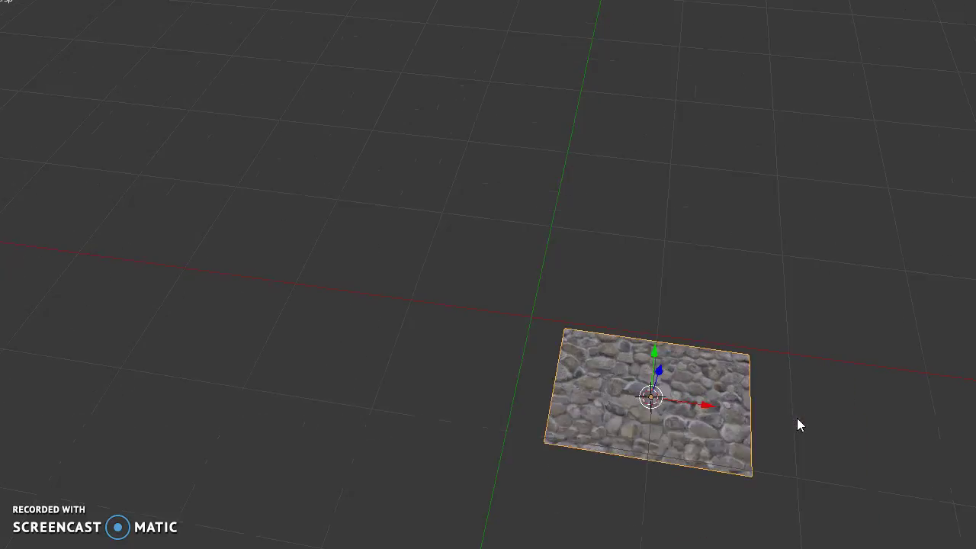
- Scale the plane up into a large floor and view it from a lower angle
key(s)
click(86, 67)
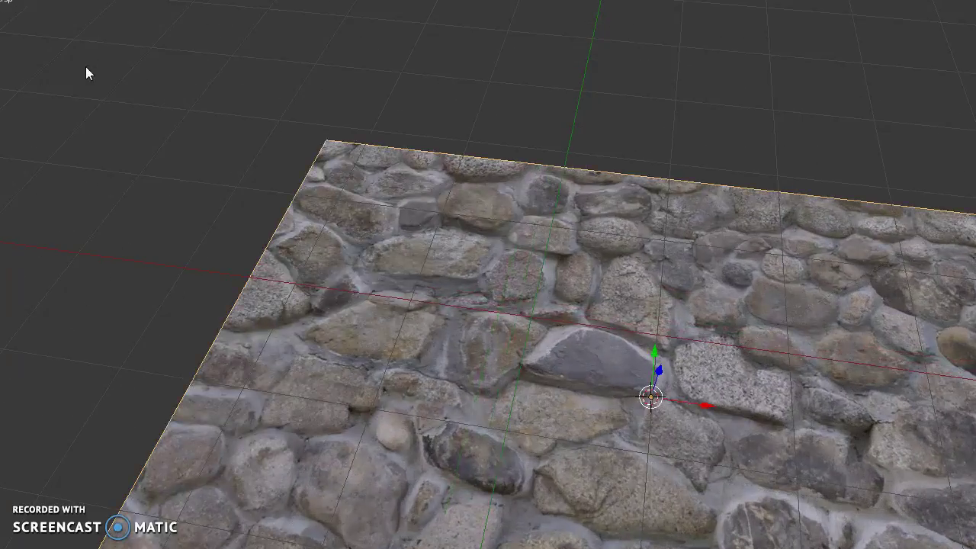
scroll(276, 242, down, 4)
mouse_move(577, 331)
middle_down()
mouse_move(663, 338)
mouse_move(562, 325)
mouse_move(508, 301)
mouse_move(508, 309)
middle_up()
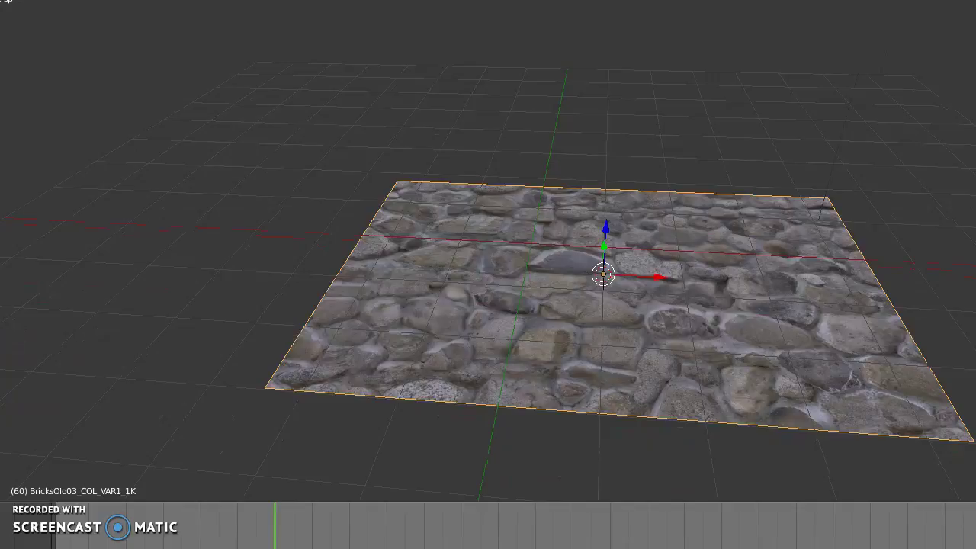
- Open the Node Editor with Shift+F3 and spread apart the Image Texture, Diffuse BSDF and Material Output nodes
key(shift+F3)
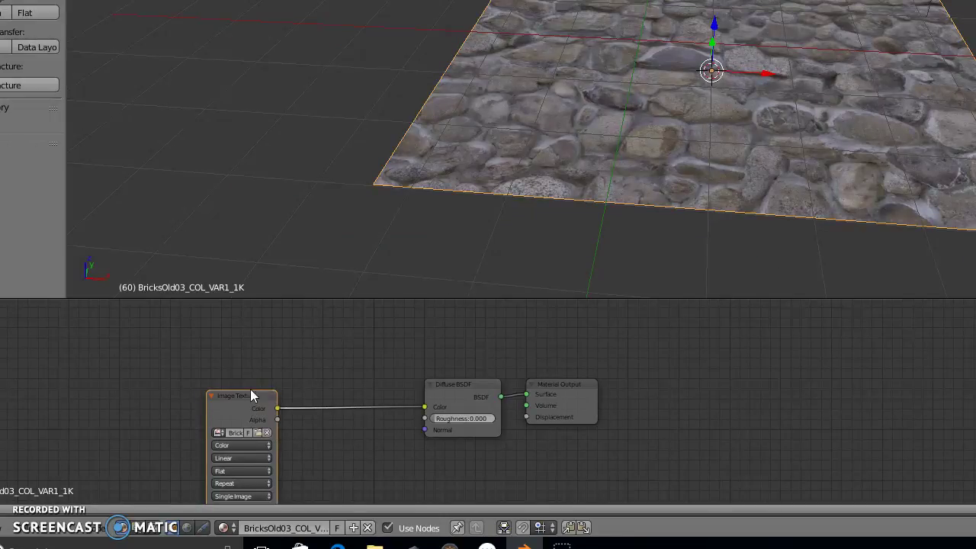
drag(251, 397, 203, 330)
click(203, 330)
drag(464, 386, 405, 366)
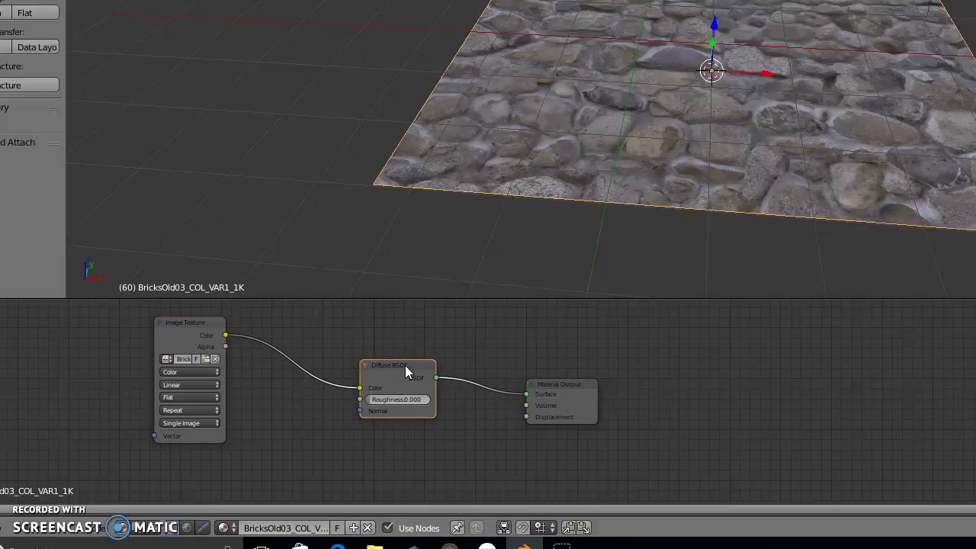
drag(565, 379, 650, 345)
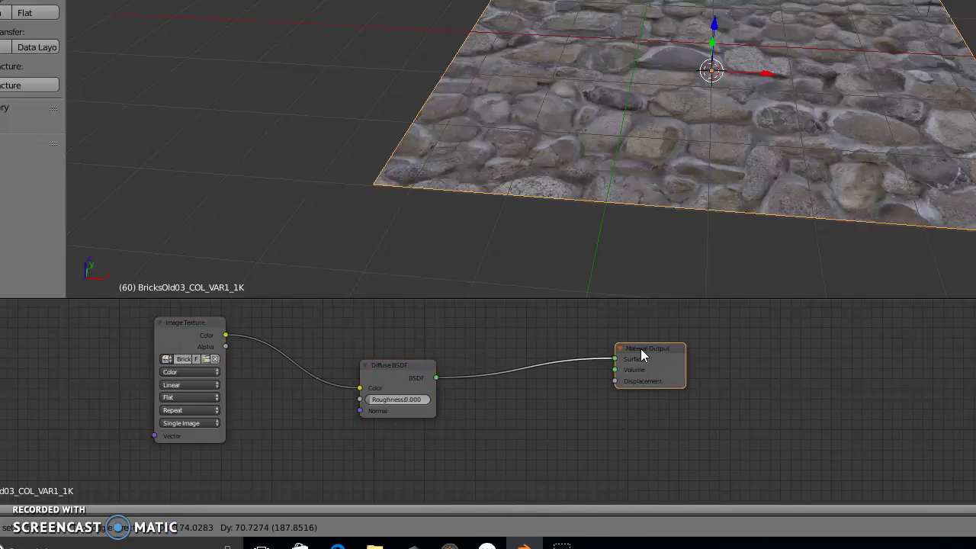
- Add a Glossy BSDF node below the Diffuse node and a Mix Shader node
key(shift+a)
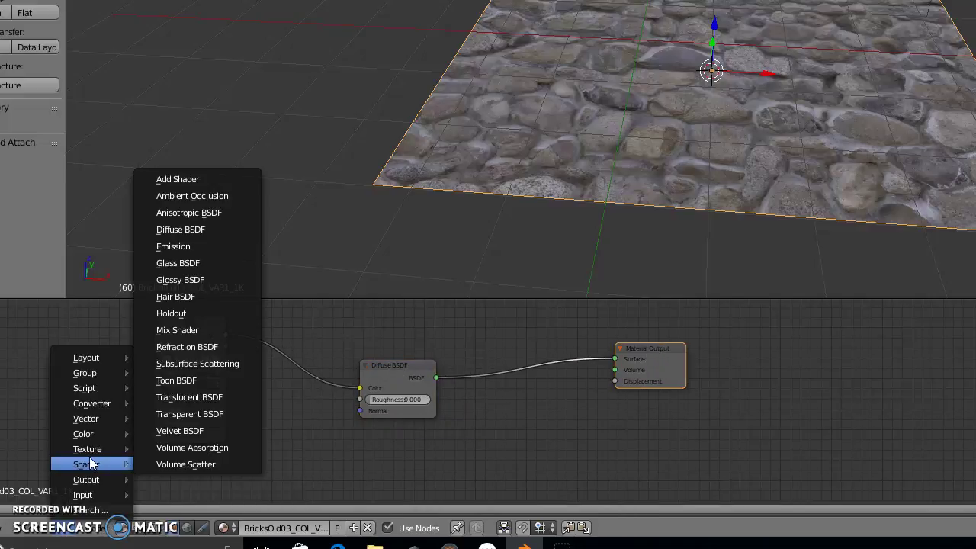
click(187, 281)
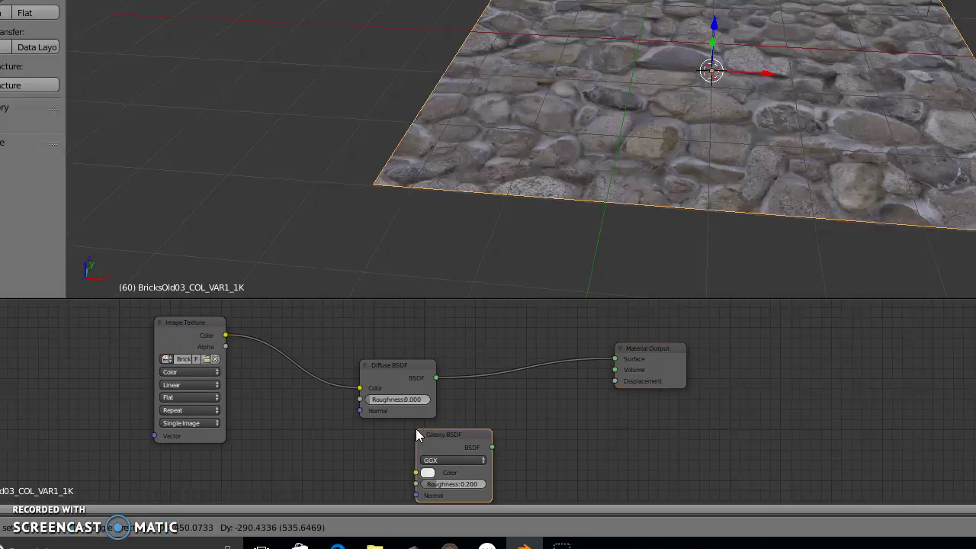
click(365, 440)
key(shift+a)
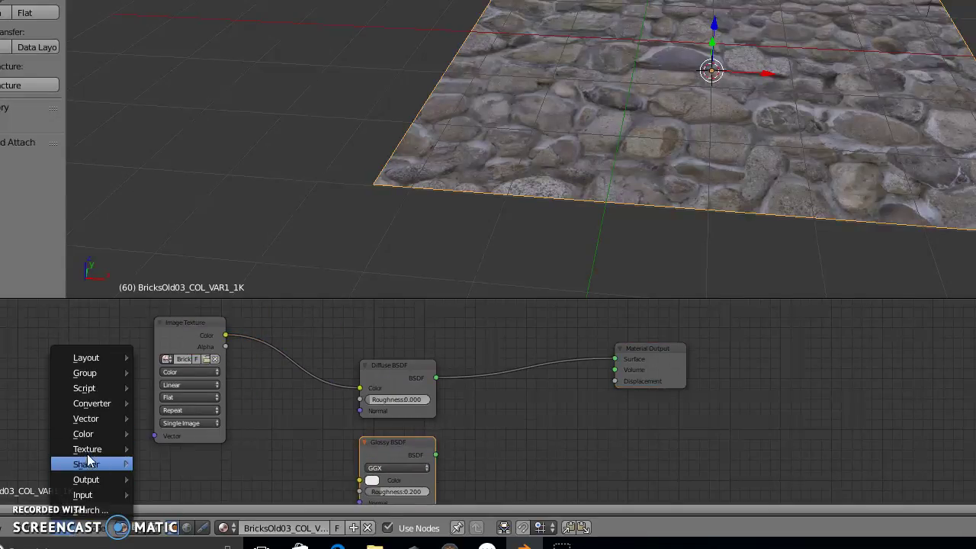
mouse_move(86, 464)
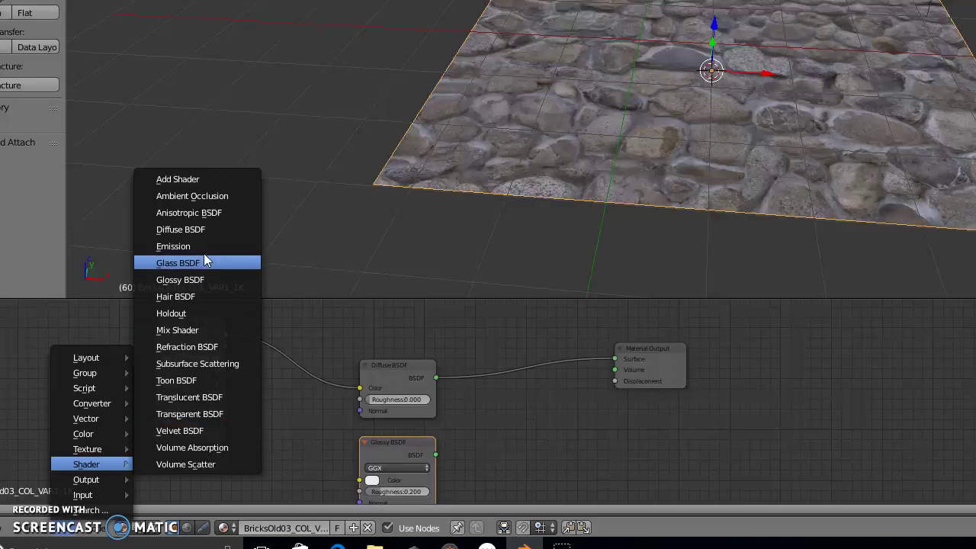
click(221, 330)
click(511, 409)
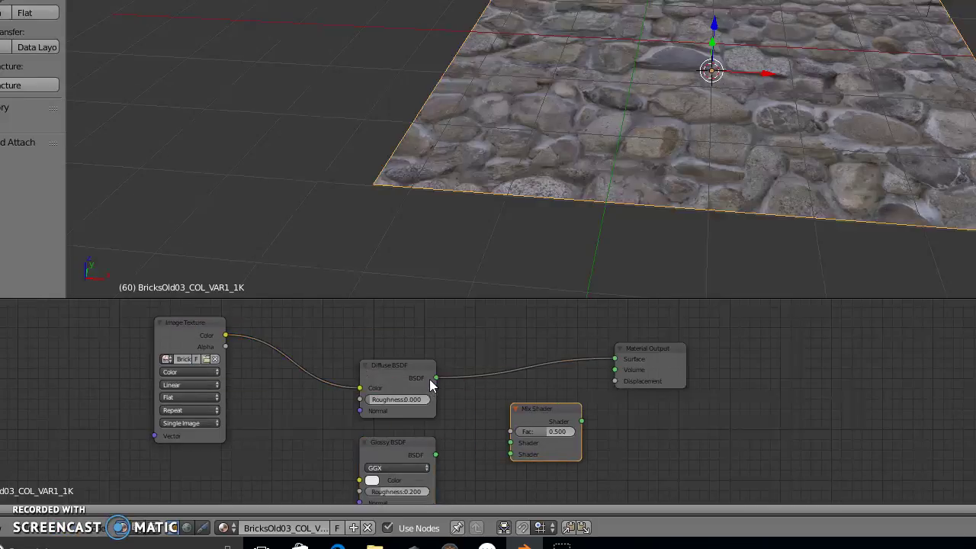
- Link Diffuse and Glossy into the Mix Shader, and the mix into Material Output Surface
drag(437, 377, 524, 447)
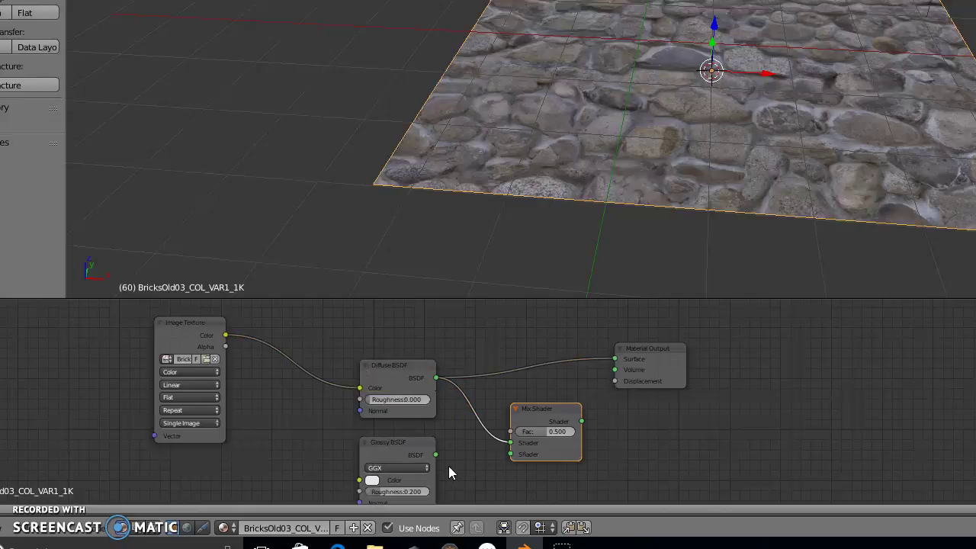
drag(436, 455, 512, 461)
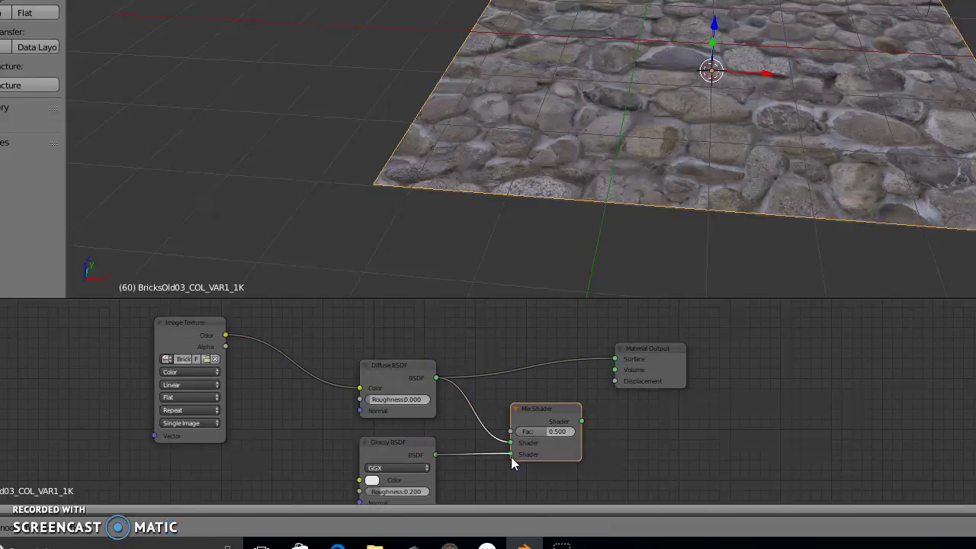
drag(582, 421, 614, 358)
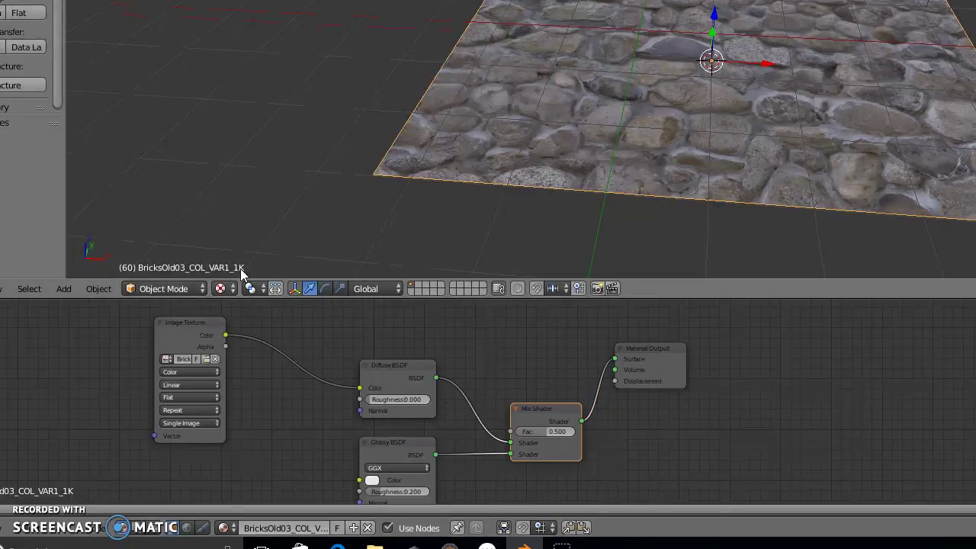
- Preview the plane in Rendered shading, orbiting to inspect its glossy stone surface
click(220, 288)
click(276, 186)
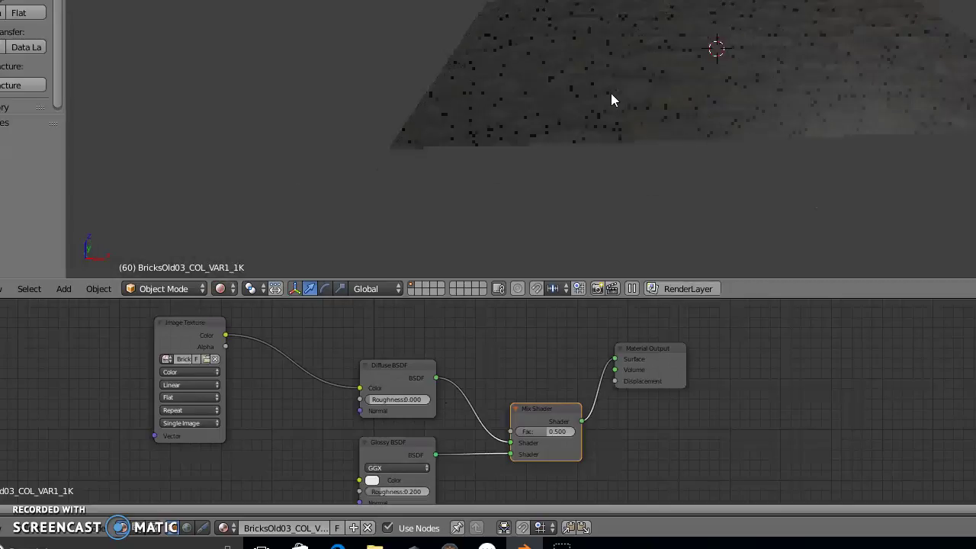
middle_drag(573, 109, 624, 135)
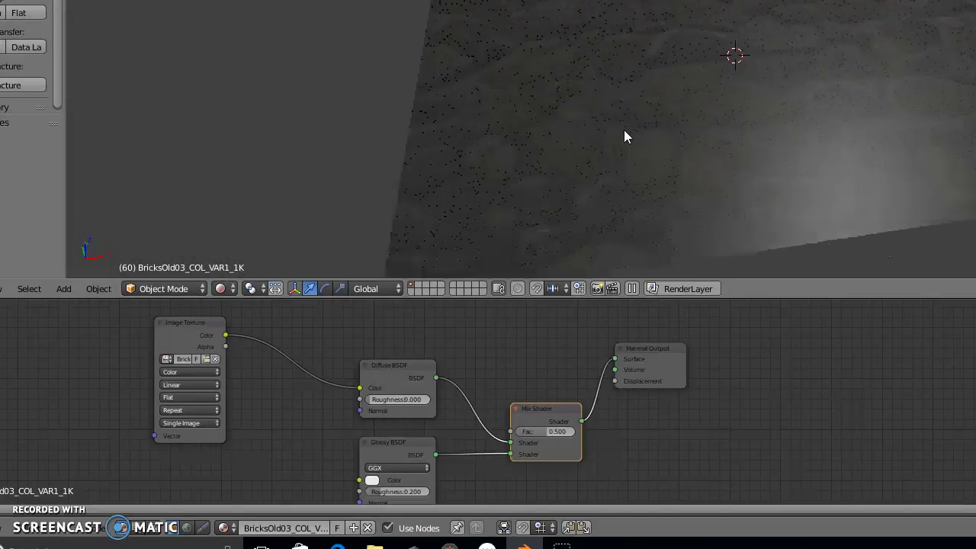
mouse_move(738, 186)
middle_down()
mouse_move(817, 209)
mouse_move(785, 209)
mouse_move(822, 225)
mouse_move(858, 219)
mouse_move(776, 190)
mouse_move(713, 231)
mouse_move(719, 175)
mouse_move(730, 195)
mouse_move(781, 193)
middle_up()
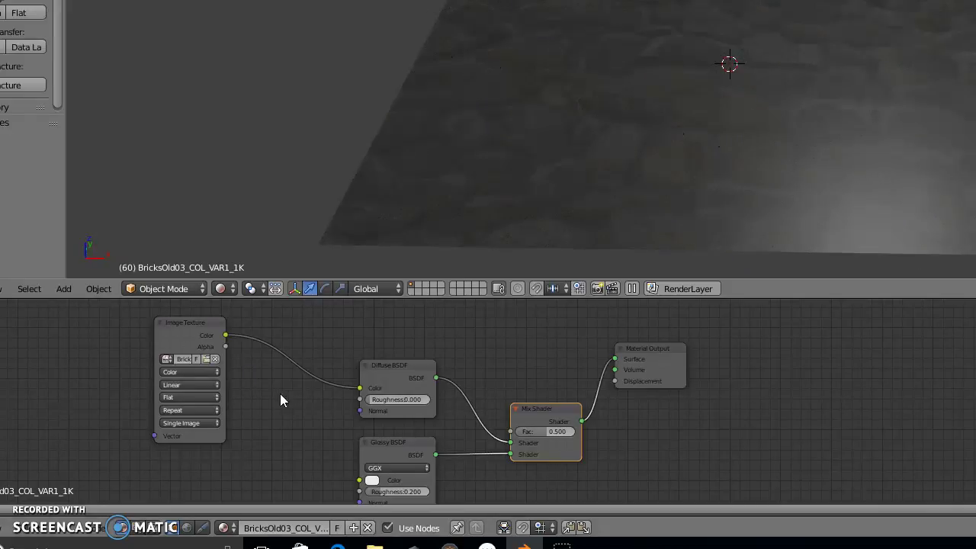
middle_drag(966, 91, 938, 114)
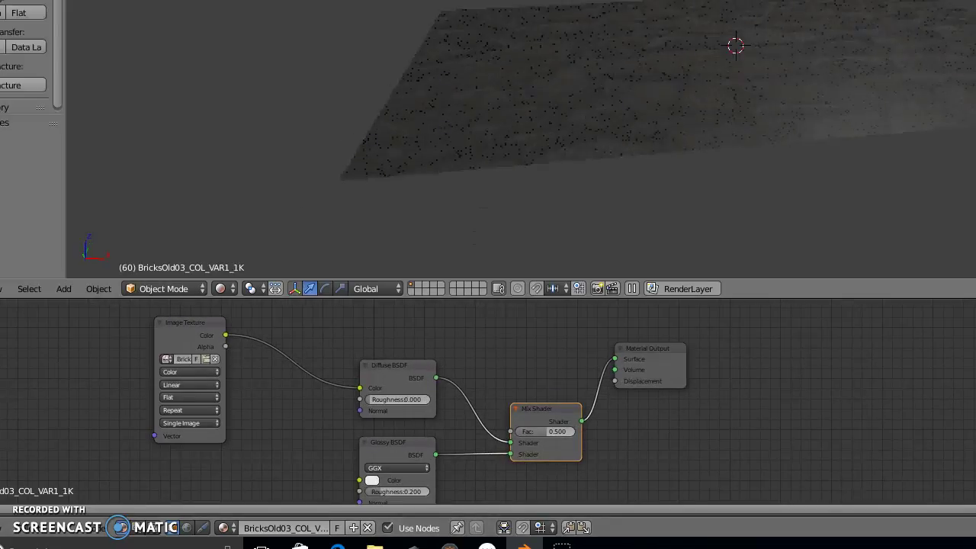
mouse_move(937, 63)
middle_down()
mouse_move(823, 84)
mouse_move(959, 152)
middle_up()
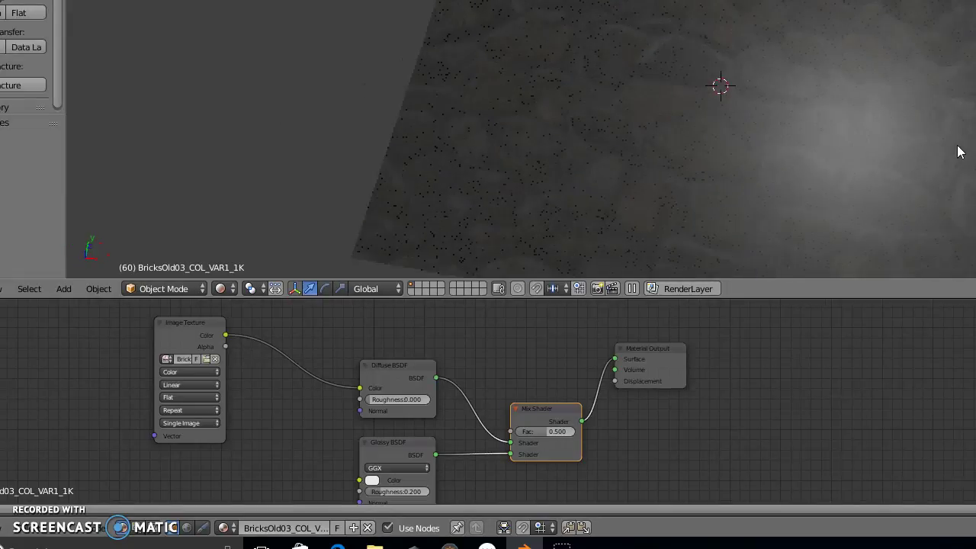
click(63, 533)
- Place a second Image Texture node below the first and load an image from the bookmarked texture folder
mouse_move(87, 449)
click(199, 332)
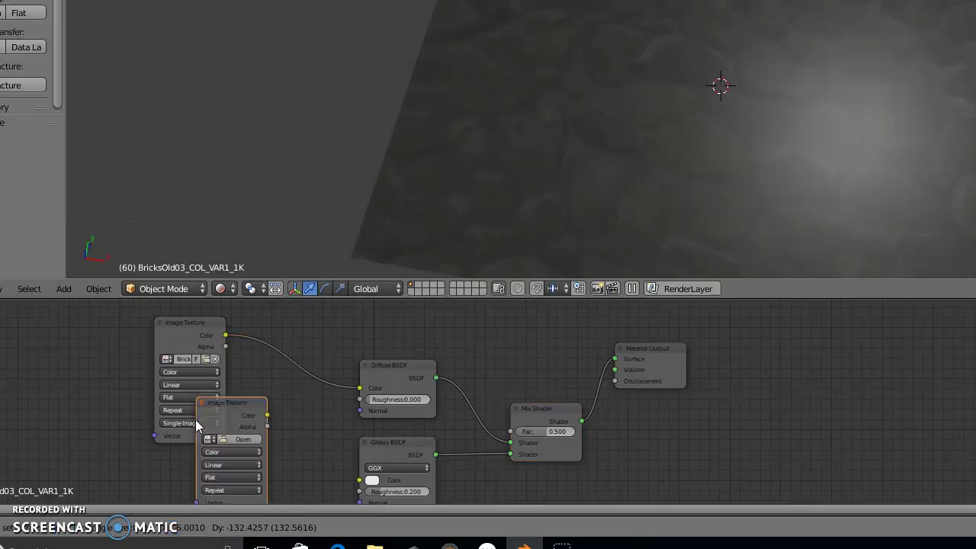
click(146, 449)
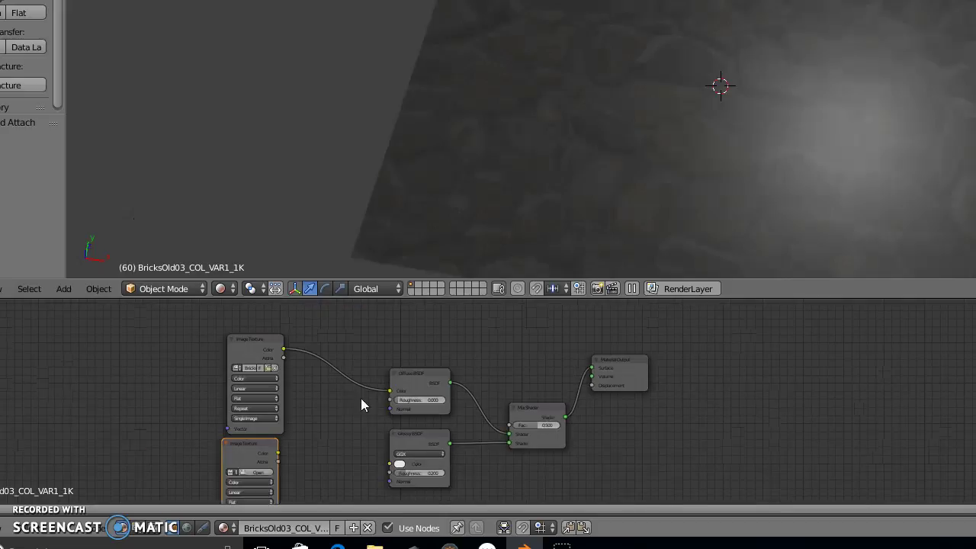
shift+scroll(488, 397, down, 3)
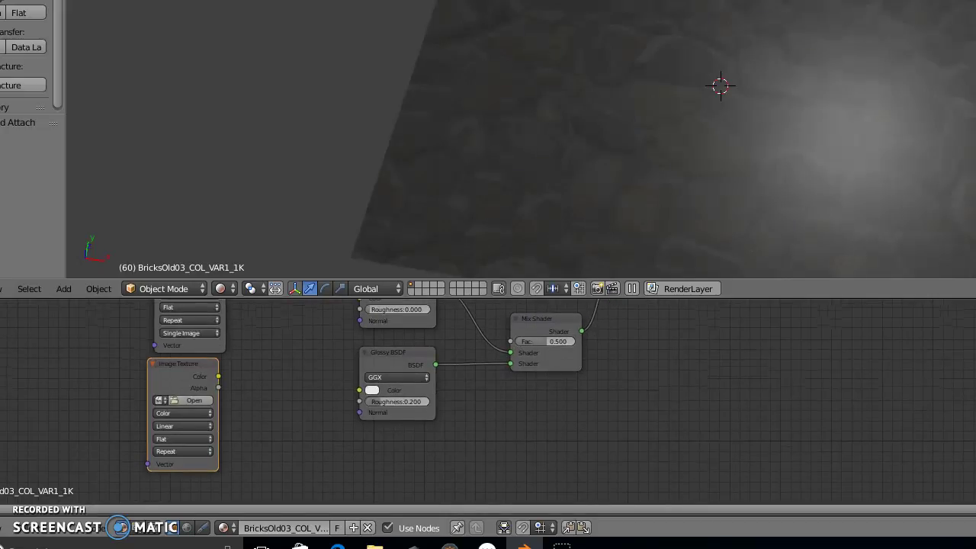
click(203, 401)
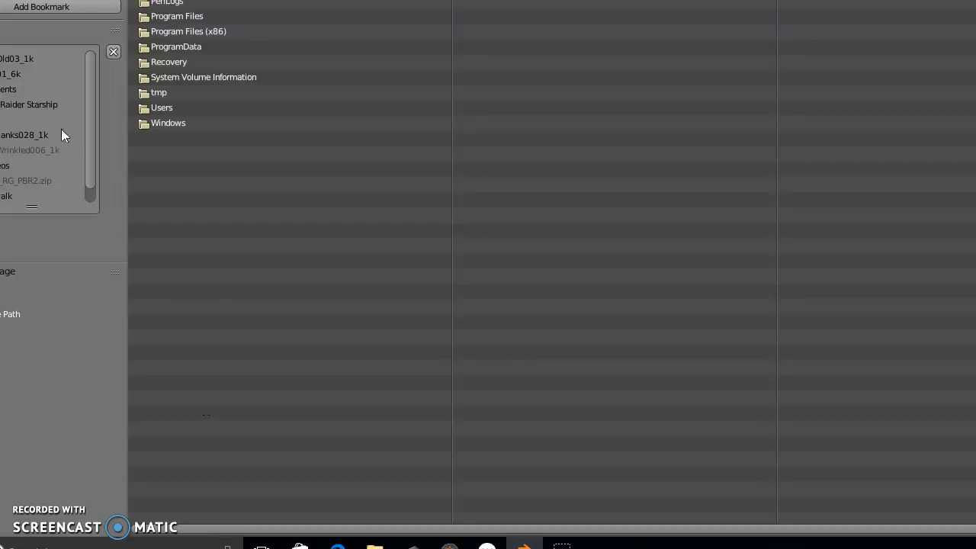
click(24, 59)
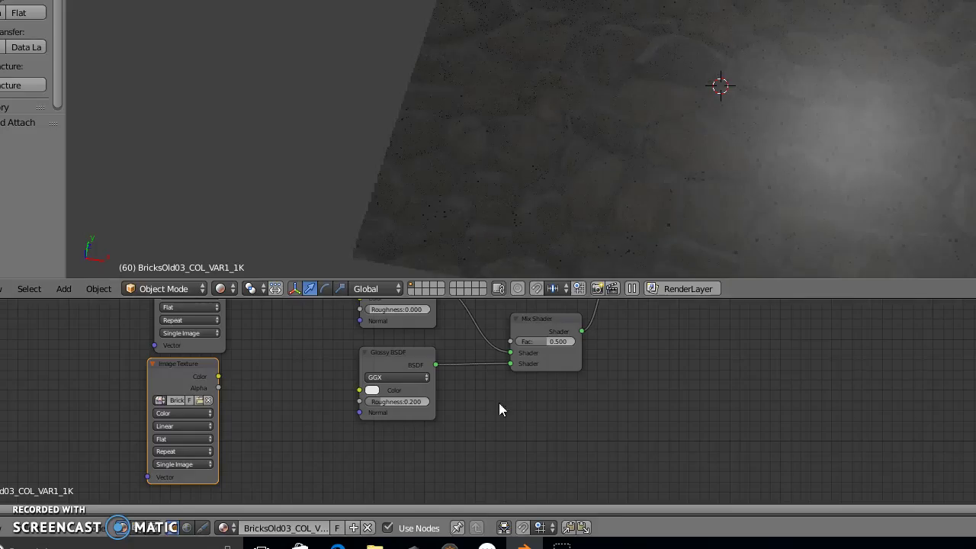
- Set the second Image Texture's Color Space to Non-Color Data and shift the node left
drag(184, 365, 190, 367)
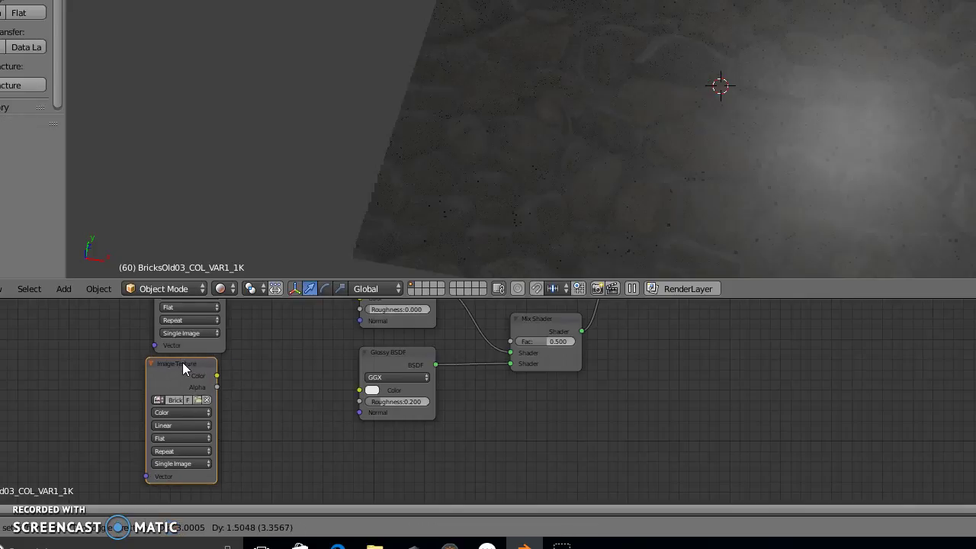
click(198, 413)
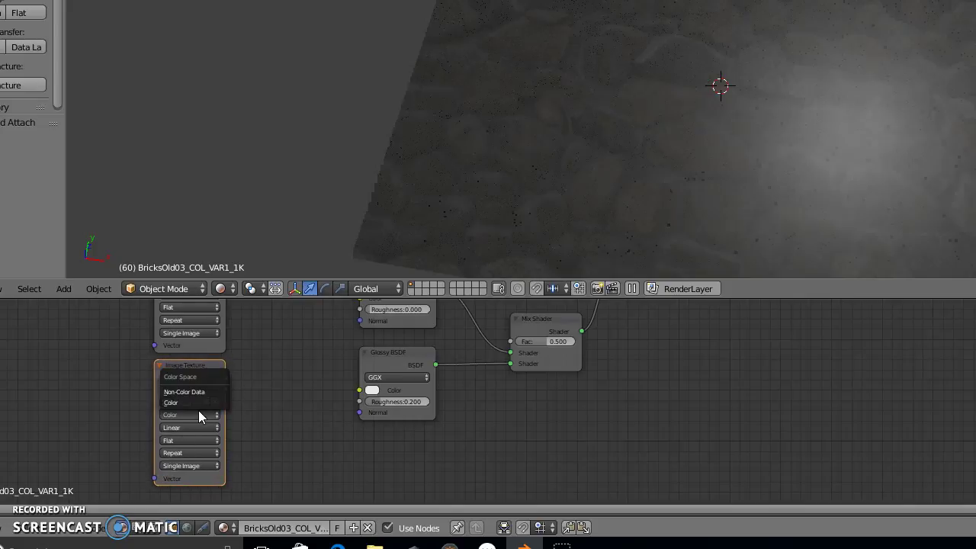
click(191, 392)
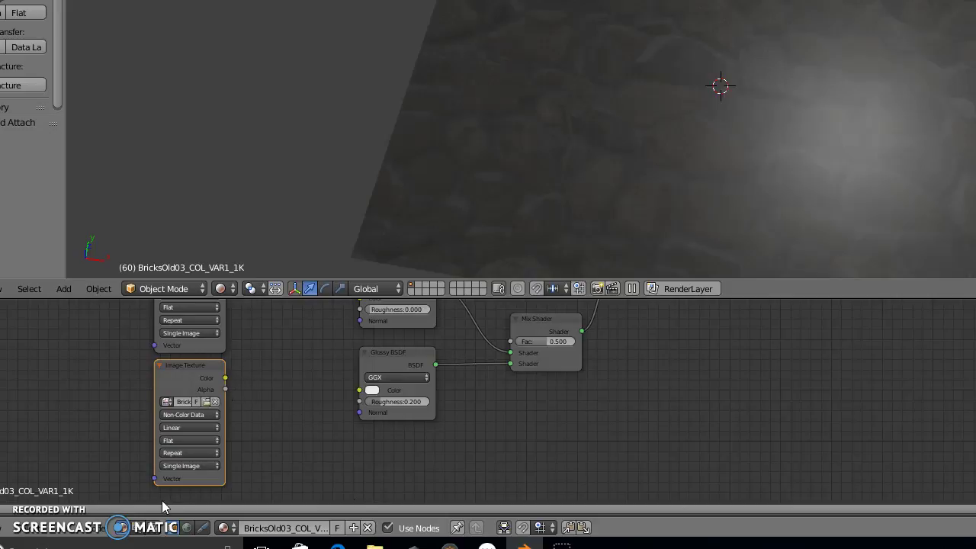
mouse_move(216, 371)
mouse_down()
mouse_move(109, 376)
mouse_move(130, 374)
mouse_up()
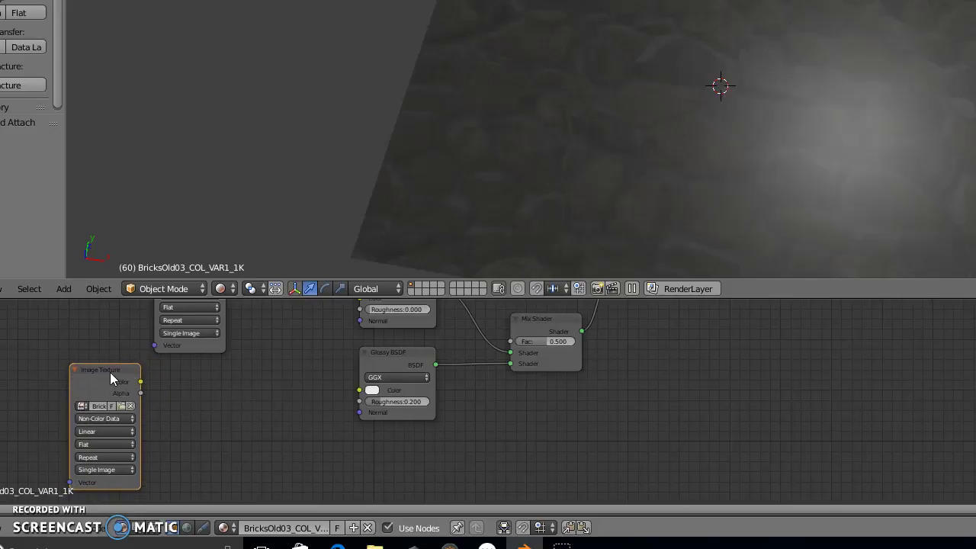
- Add a Normal Map fed by the new image's Color, driving both Glossy and Diffuse normals
click(74, 537)
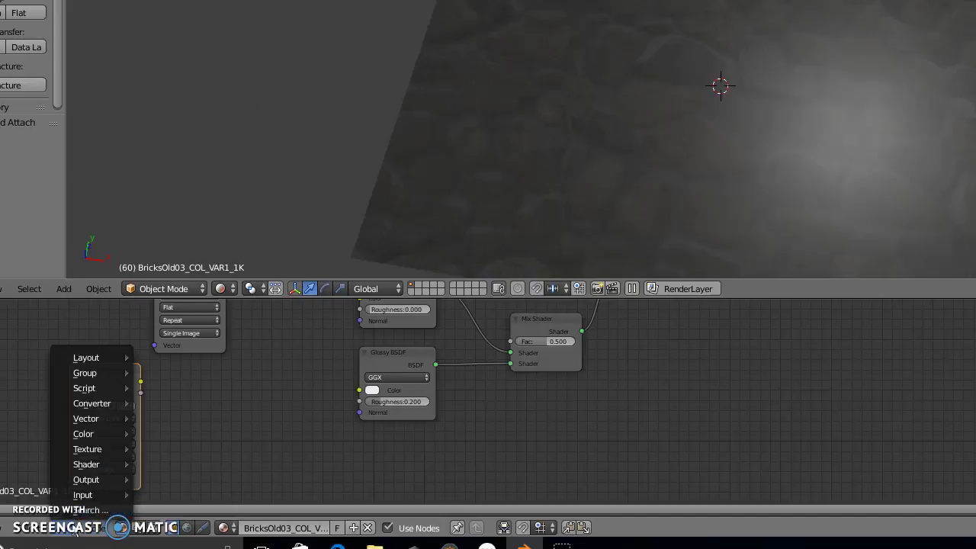
mouse_move(86, 419)
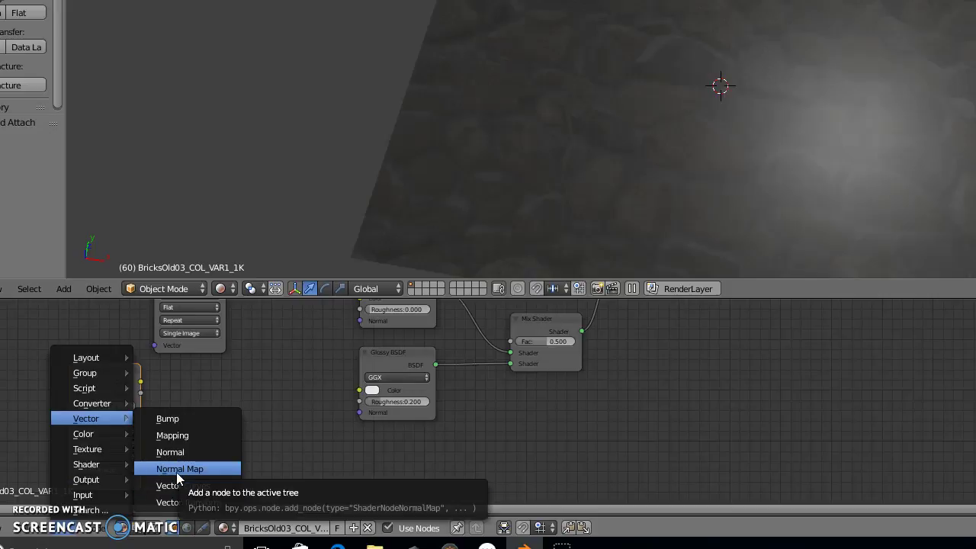
click(177, 472)
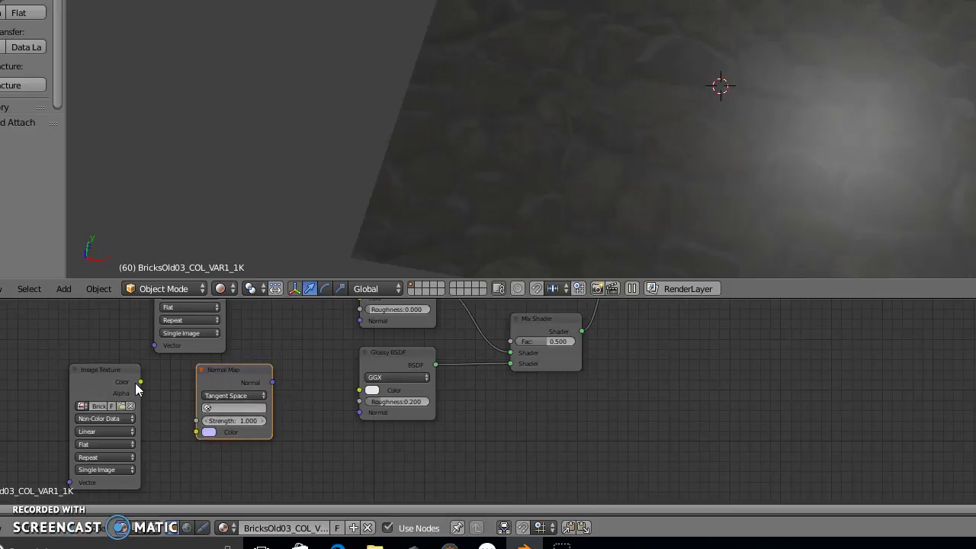
drag(140, 382, 196, 431)
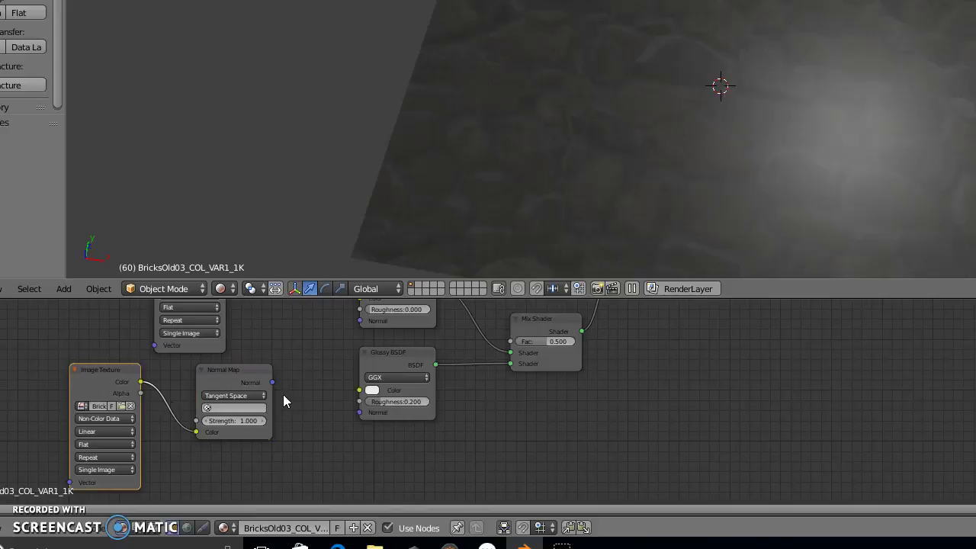
drag(273, 383, 364, 418)
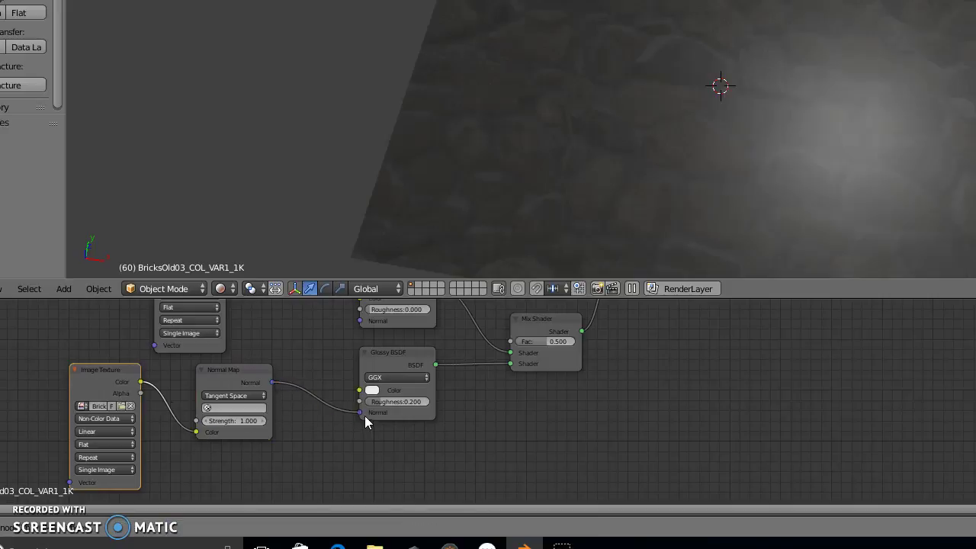
drag(272, 382, 359, 413)
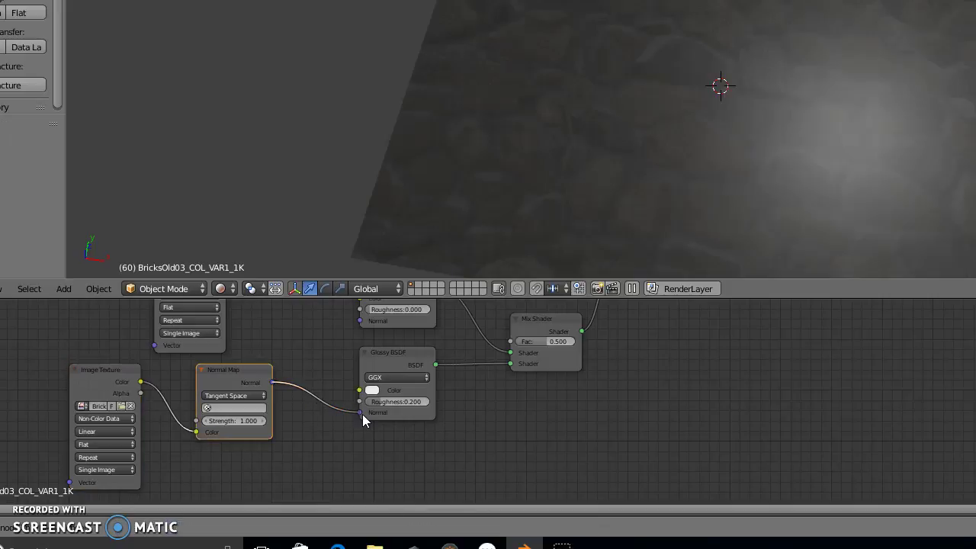
drag(272, 382, 362, 321)
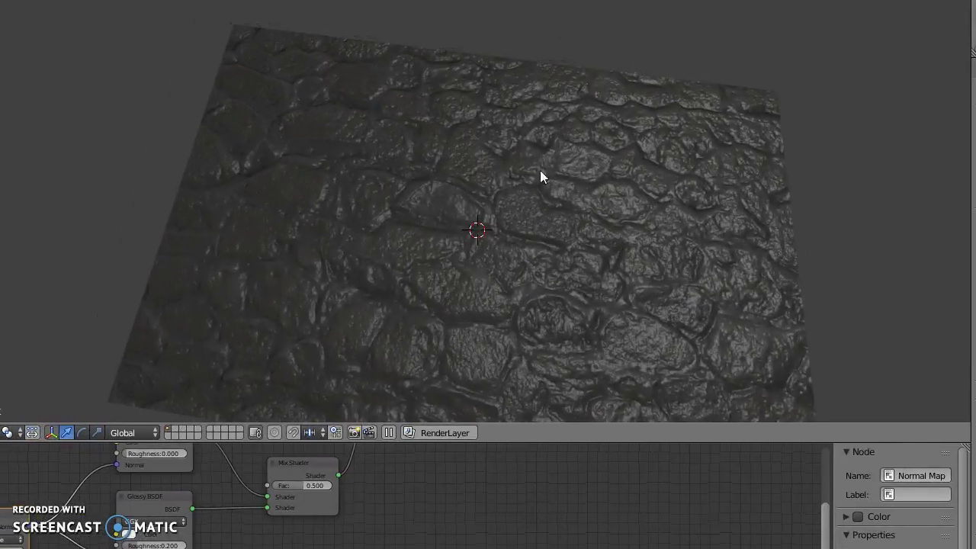
scroll(568, 240, up, 2)
scroll(568, 239, up, 2)
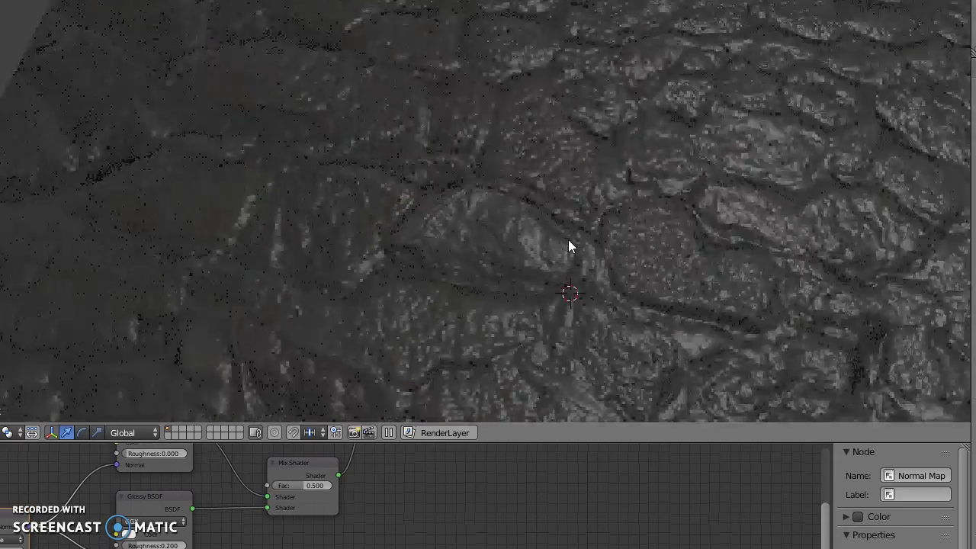
mouse_move(650, 259)
middle_down()
mouse_move(704, 270)
mouse_move(671, 264)
mouse_move(778, 167)
mouse_move(680, 212)
mouse_move(735, 162)
mouse_move(747, 165)
mouse_move(715, 224)
mouse_move(741, 247)
mouse_move(803, 254)
mouse_move(712, 269)
mouse_move(767, 273)
mouse_move(767, 258)
middle_up()
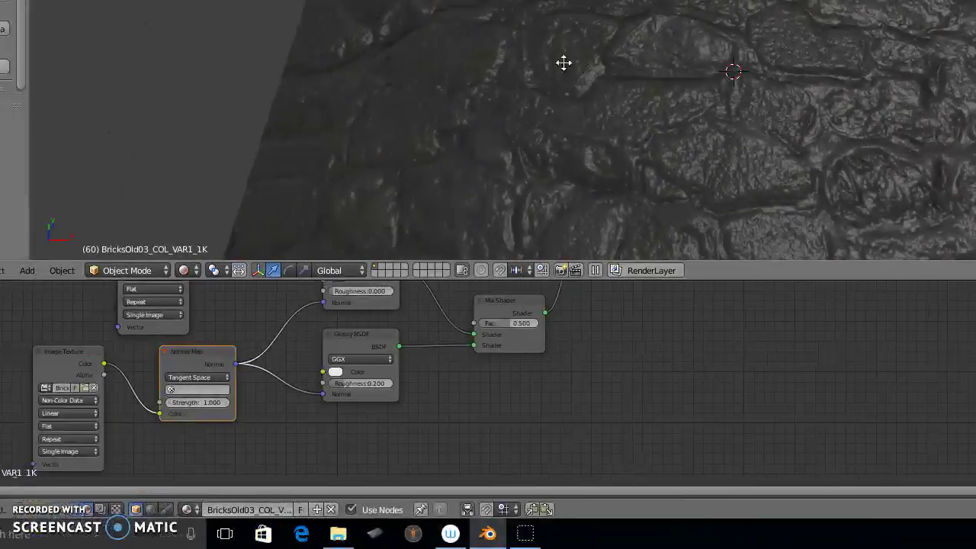
scroll(577, 449, down, 3)
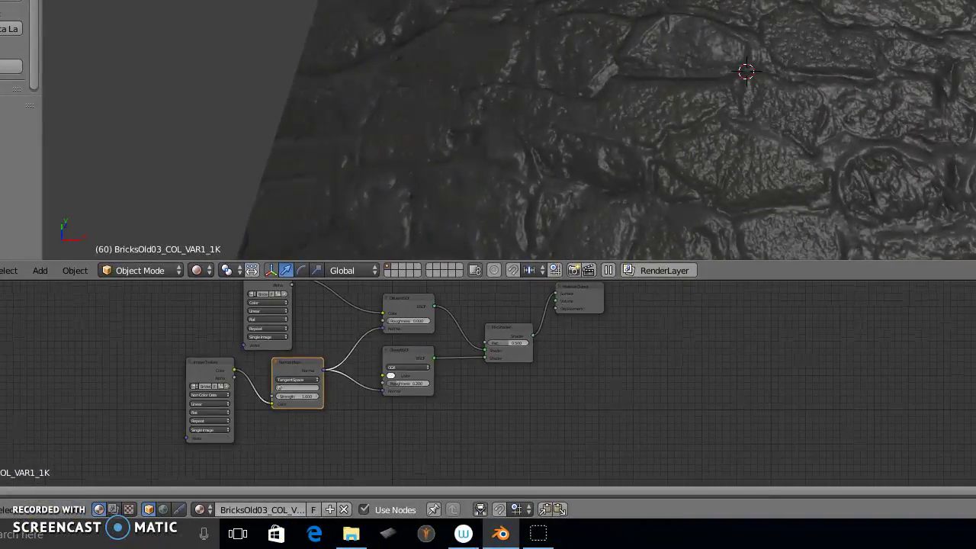
- Add another Image Texture node and load BricksOld03_NRM_1K from the BricksOld03_1k folder into it
key(shift+a)
mouse_move(64, 431)
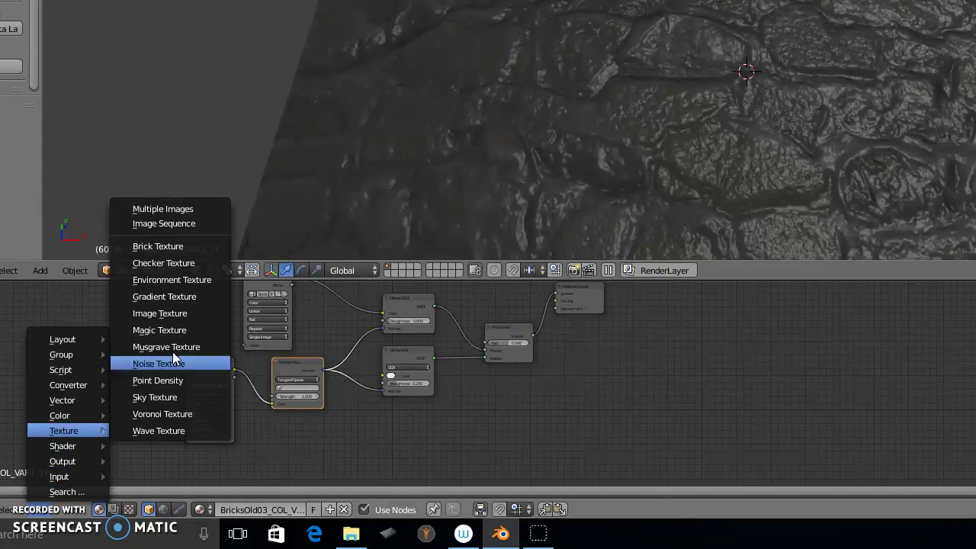
click(170, 314)
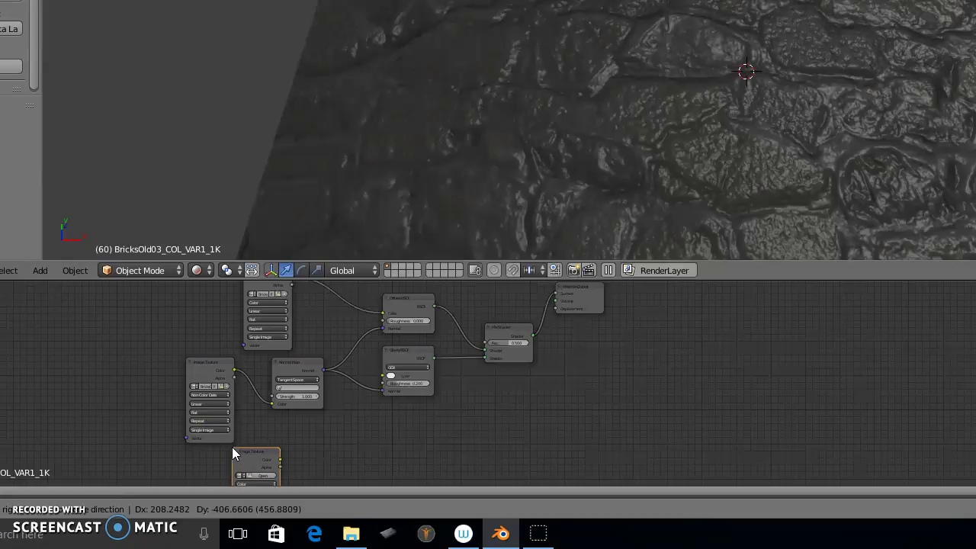
click(229, 464)
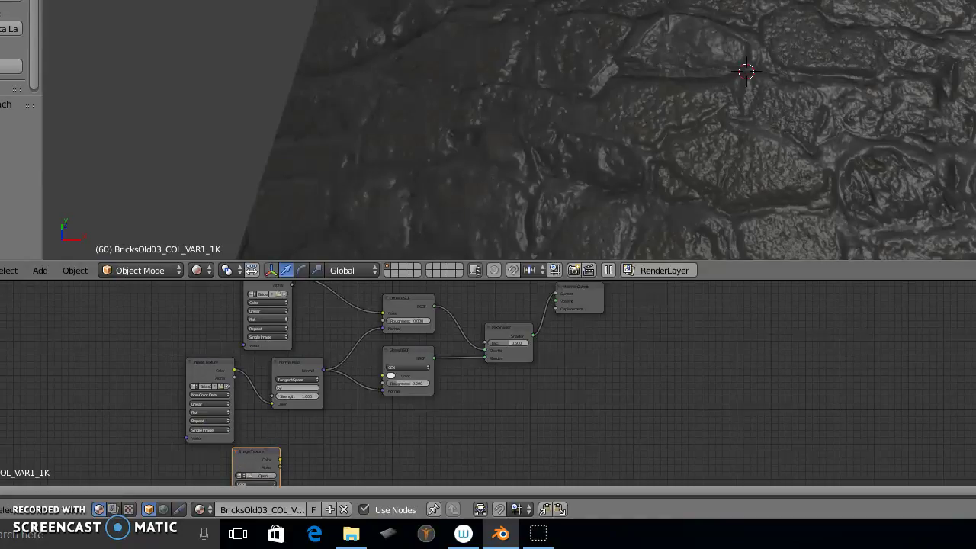
shift+scroll(718, 462, down, 3)
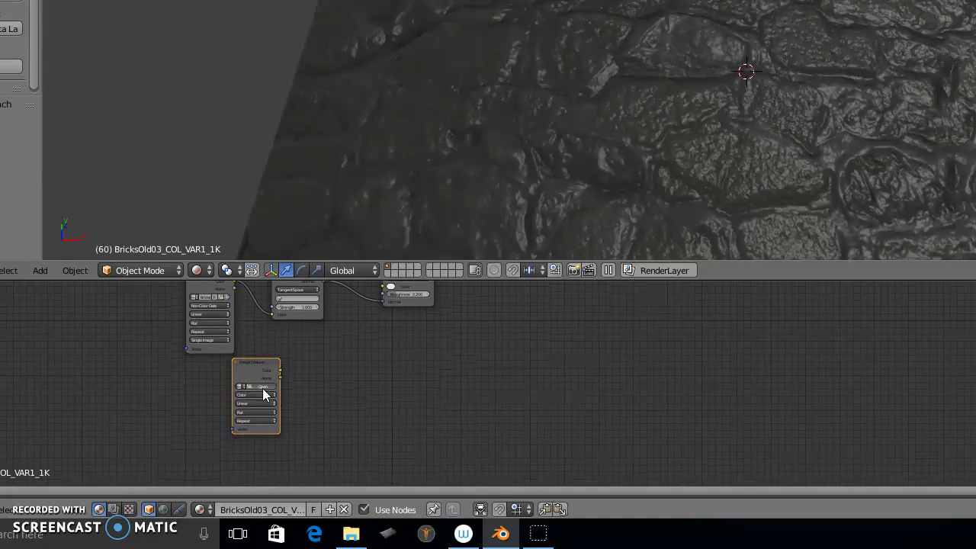
click(262, 387)
click(26, 70)
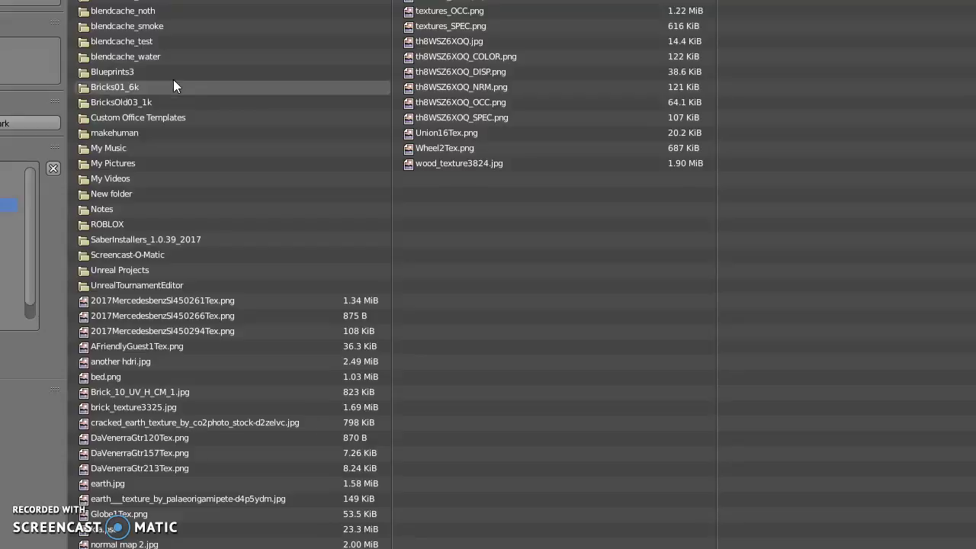
click(161, 101)
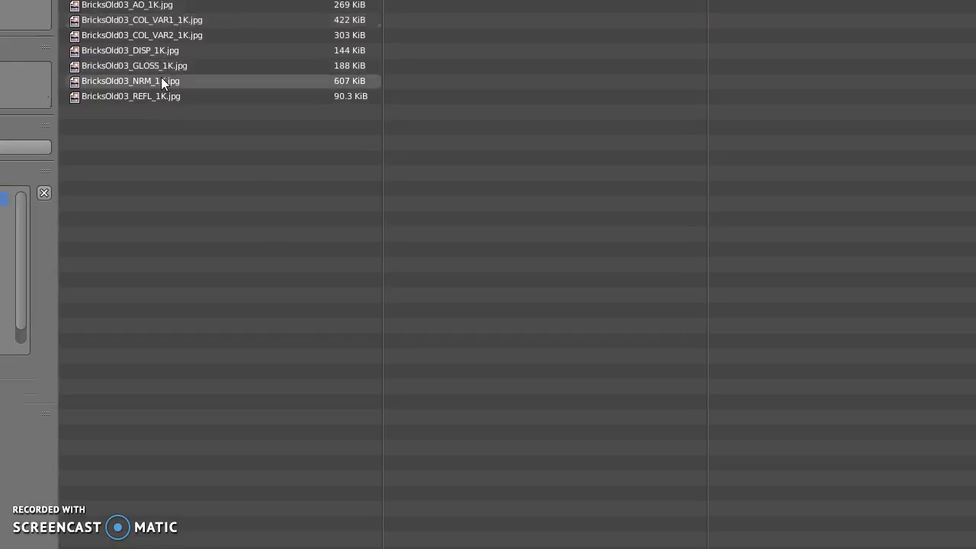
double_click(152, 66)
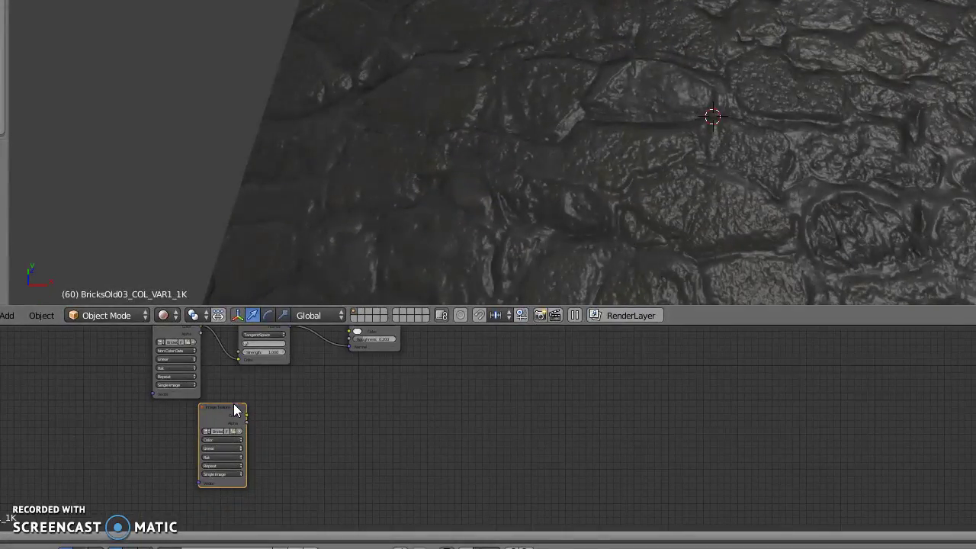
- Move the new texture node left and set its colour space to Non-Color Data
drag(234, 409, 188, 418)
click(174, 451)
click(184, 430)
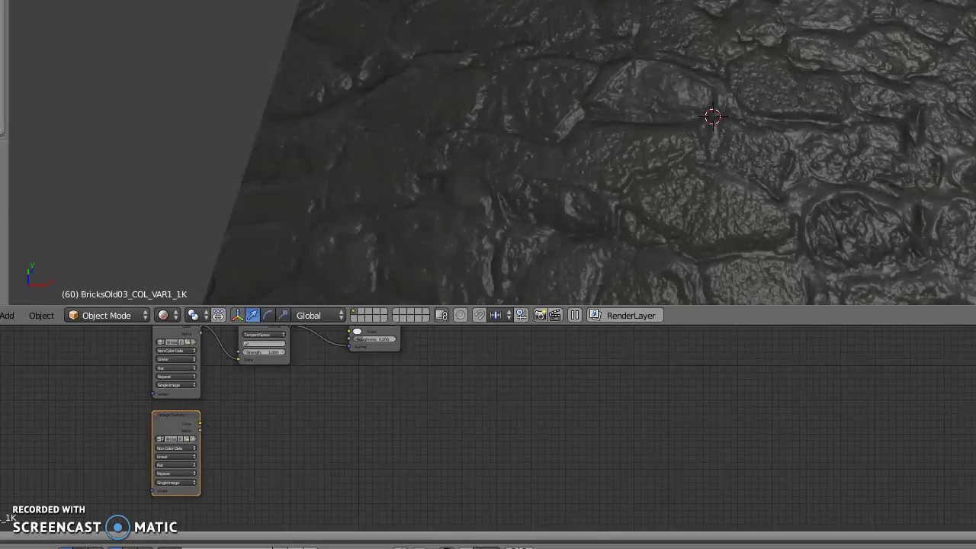
- Wire the texture's Color output into the Glossy shader, then orbit to view the whole plane
middle_drag(488, 397, 488, 462)
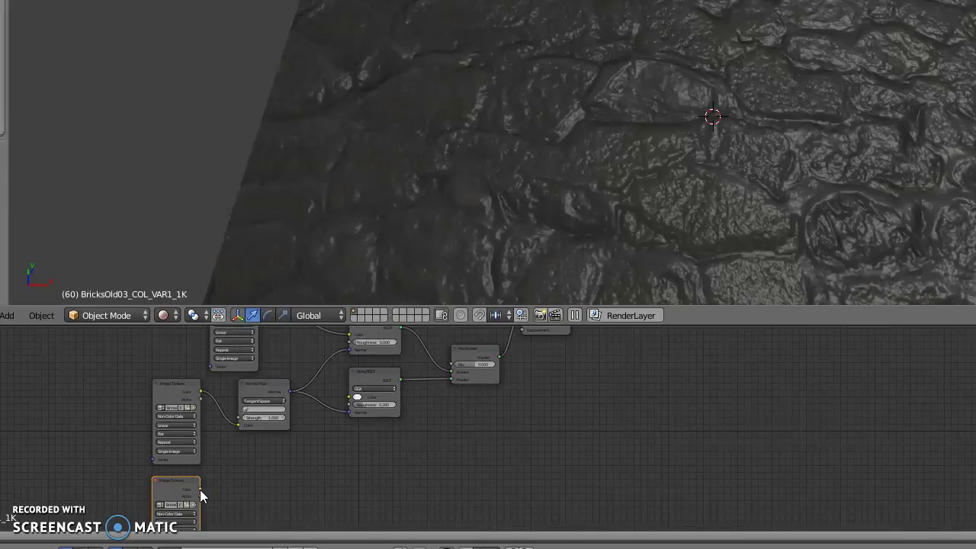
drag(200, 489, 455, 366)
mouse_move(506, 294)
middle_down()
mouse_move(633, 165)
mouse_move(631, 135)
mouse_move(608, 130)
mouse_move(564, 161)
middle_up()
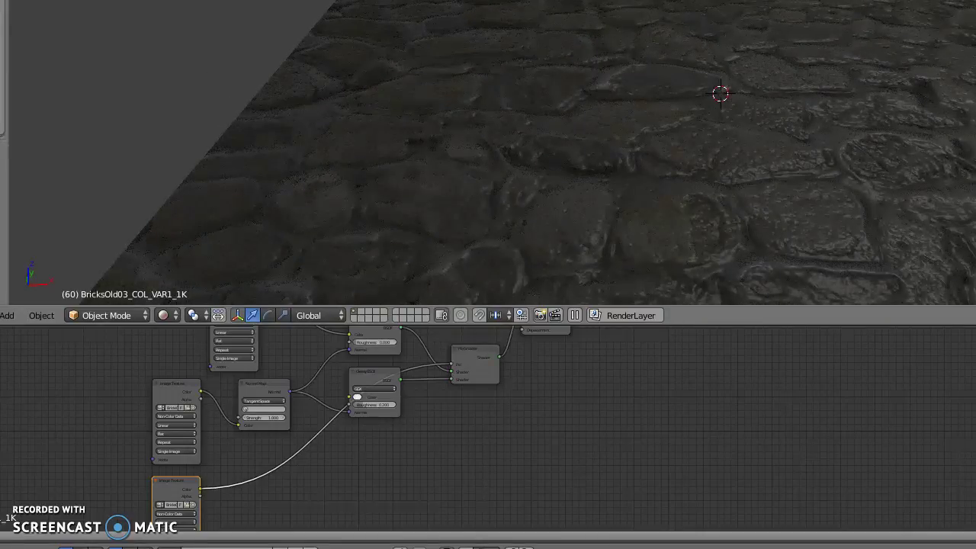
middle_drag(720, 152, 672, 168)
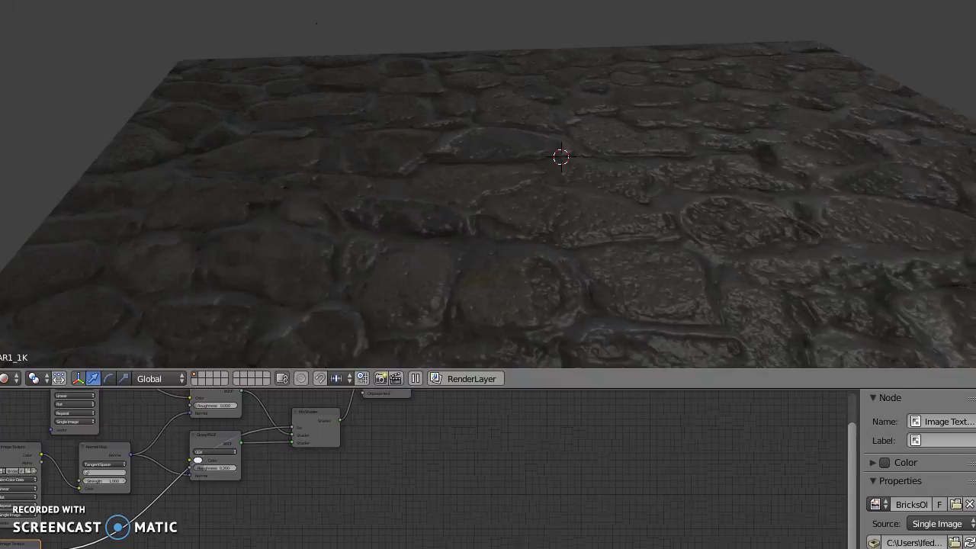
mouse_move(368, 198)
middle_down()
mouse_move(526, 148)
mouse_move(543, 201)
mouse_move(521, 196)
middle_up()
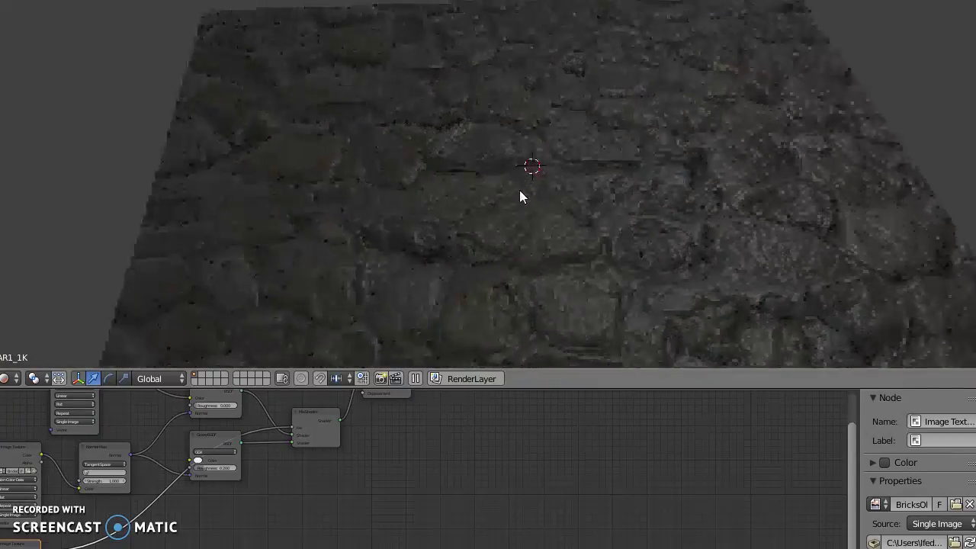
scroll(520, 192, up, 3)
mouse_move(566, 224)
middle_down()
mouse_move(645, 249)
mouse_move(610, 273)
middle_up()
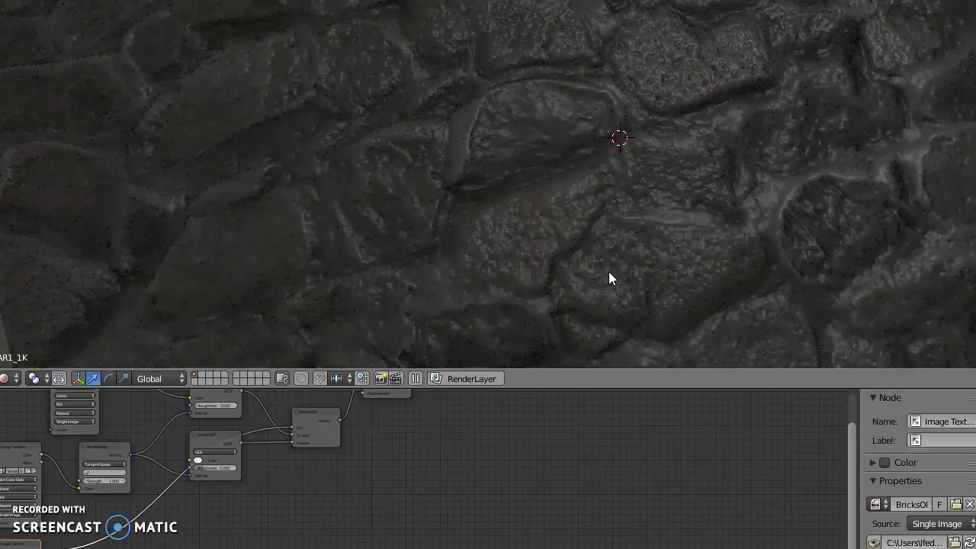
mouse_move(634, 243)
middle_down()
mouse_move(617, 217)
mouse_move(610, 163)
mouse_move(628, 127)
middle_up()
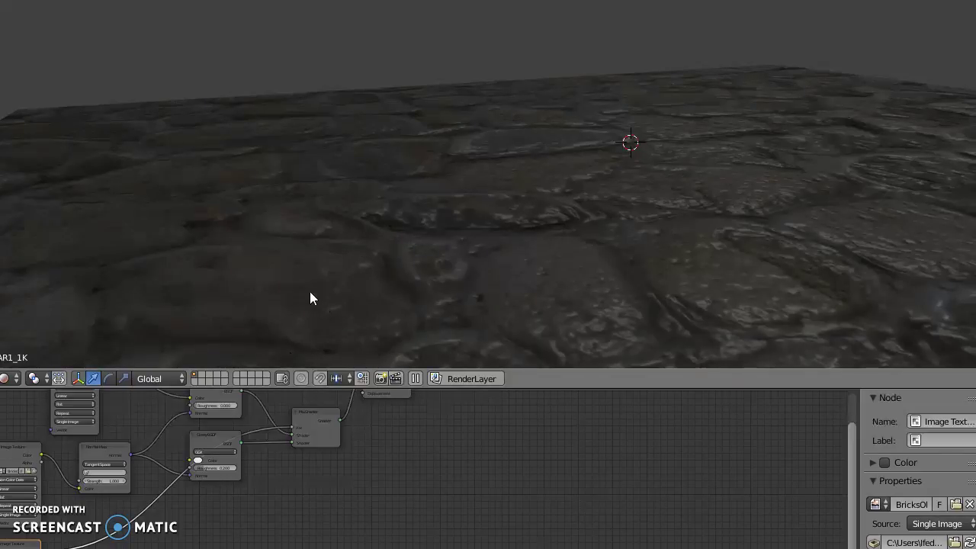
scroll(417, 183, down, 5)
scroll(420, 228, up, 2)
scroll(420, 250, up, 2)
scroll(359, 243, up, 2)
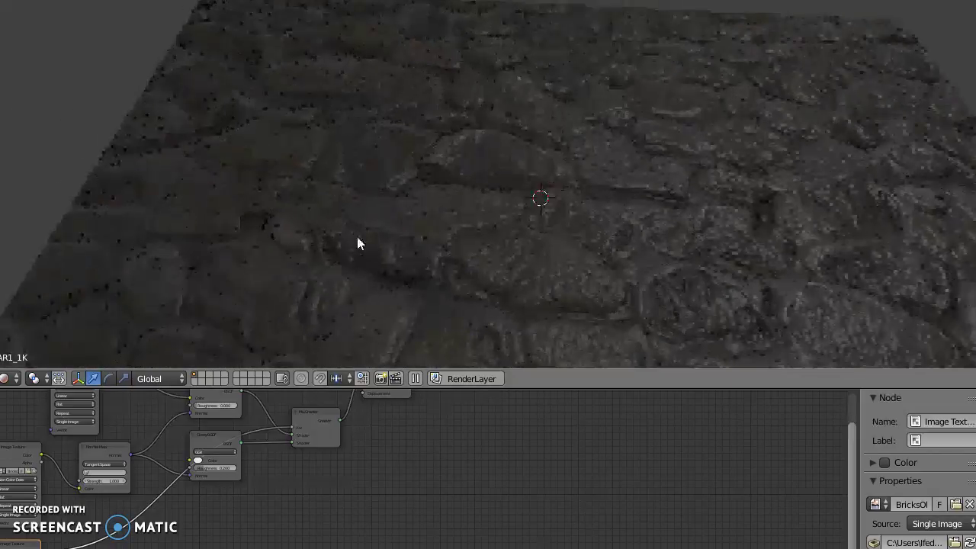
scroll(381, 275, up, 1)
scroll(458, 290, up, 1)
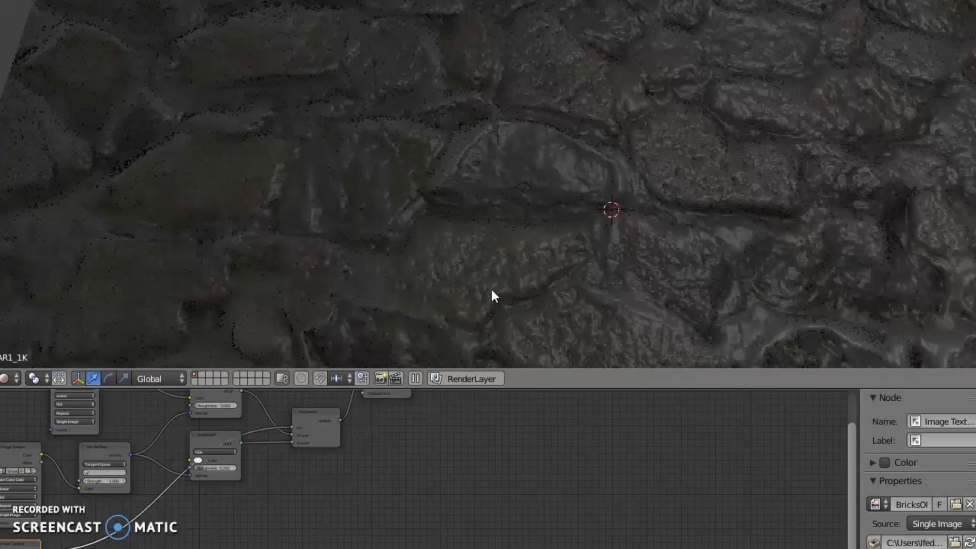
scroll(490, 316, down, 1)
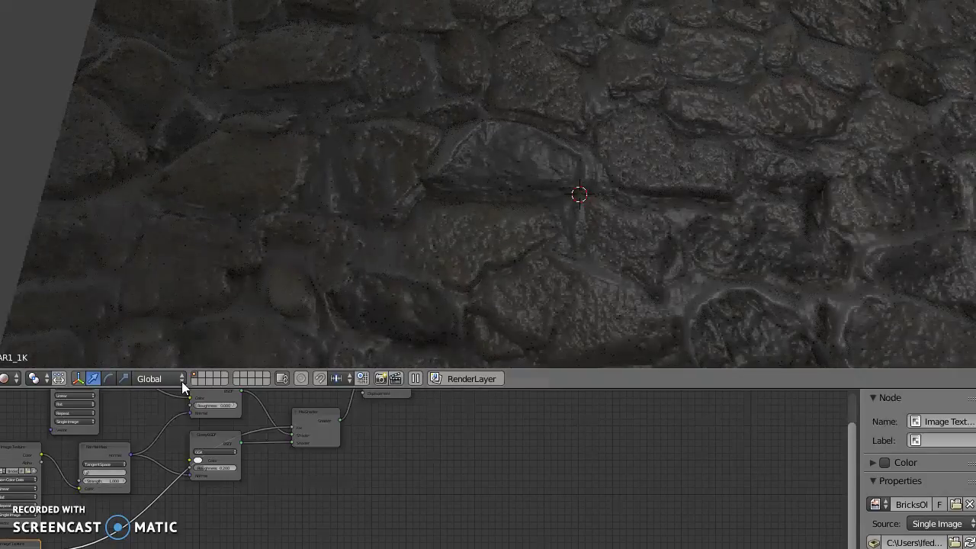
- Toggle viewport shading to Solid, back to Rendered for a quick look, then Solid again
click(15, 381)
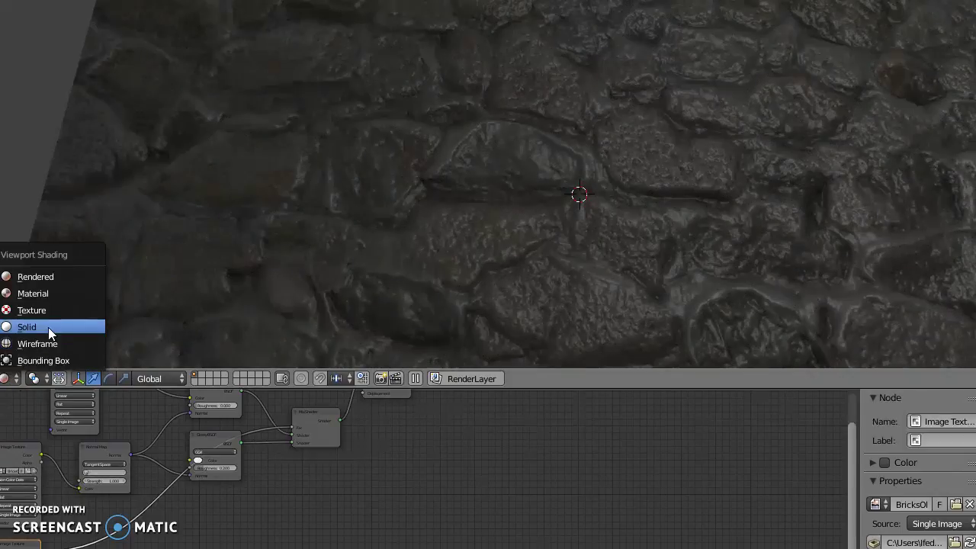
click(48, 327)
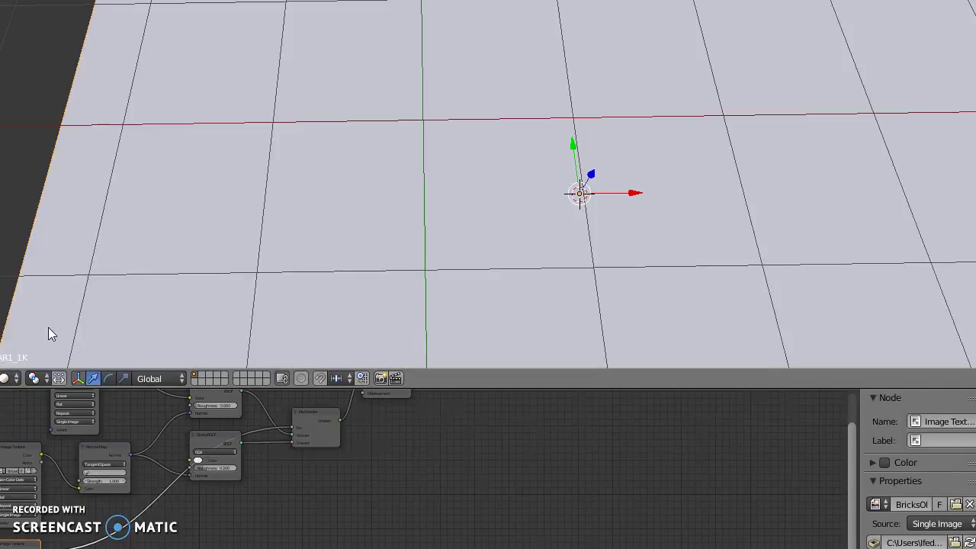
click(9, 378)
click(52, 268)
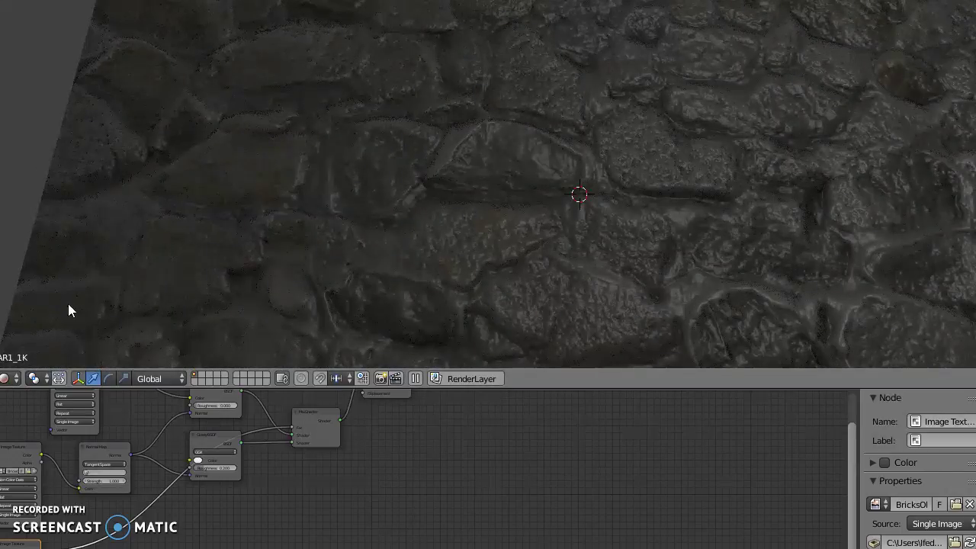
mouse_move(349, 144)
middle_down()
mouse_move(390, 144)
mouse_move(361, 135)
mouse_move(412, 59)
mouse_move(379, 60)
mouse_move(374, 160)
mouse_move(355, 153)
mouse_move(283, 285)
middle_up()
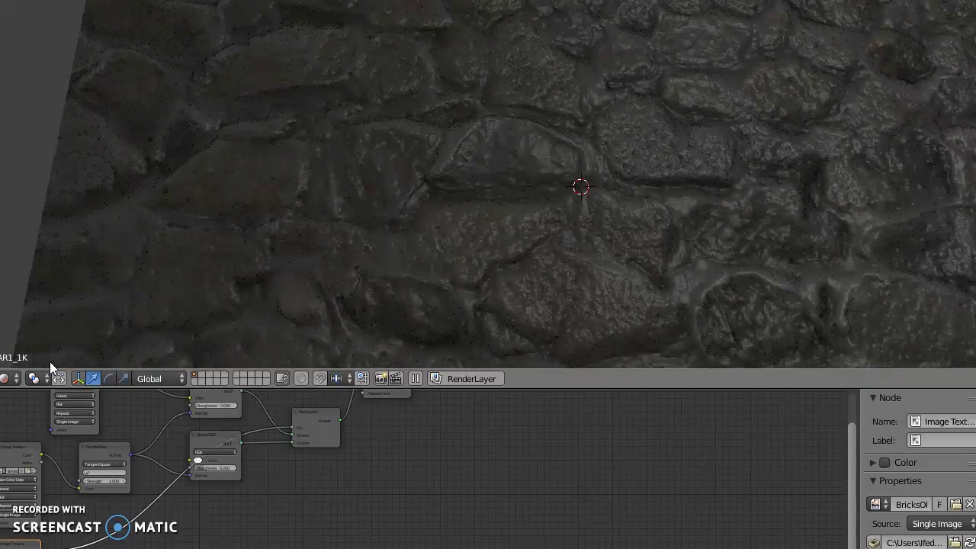
click(7, 382)
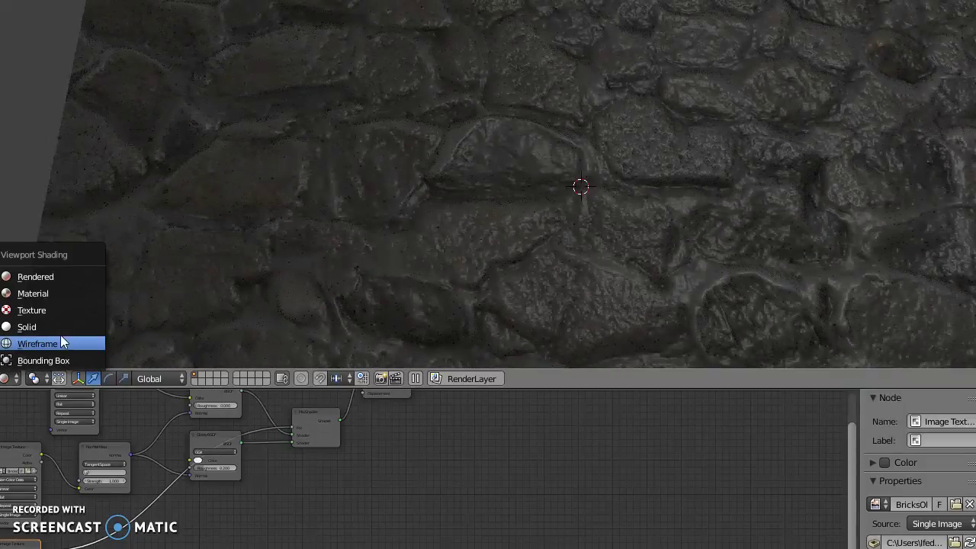
click(58, 332)
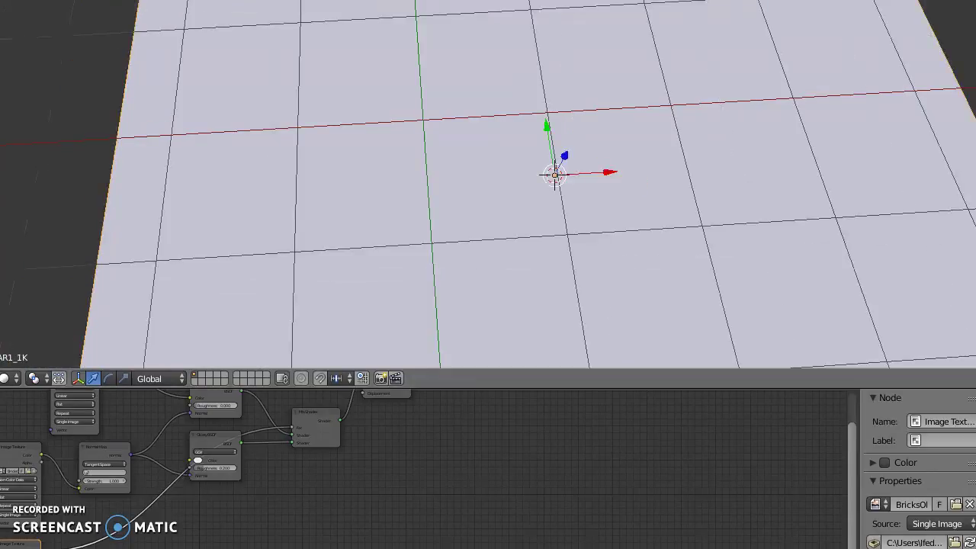
- Add a Displace modifier, create a new texture for it, and enter 0.015 as its strength
scroll(852, 172, down, 3)
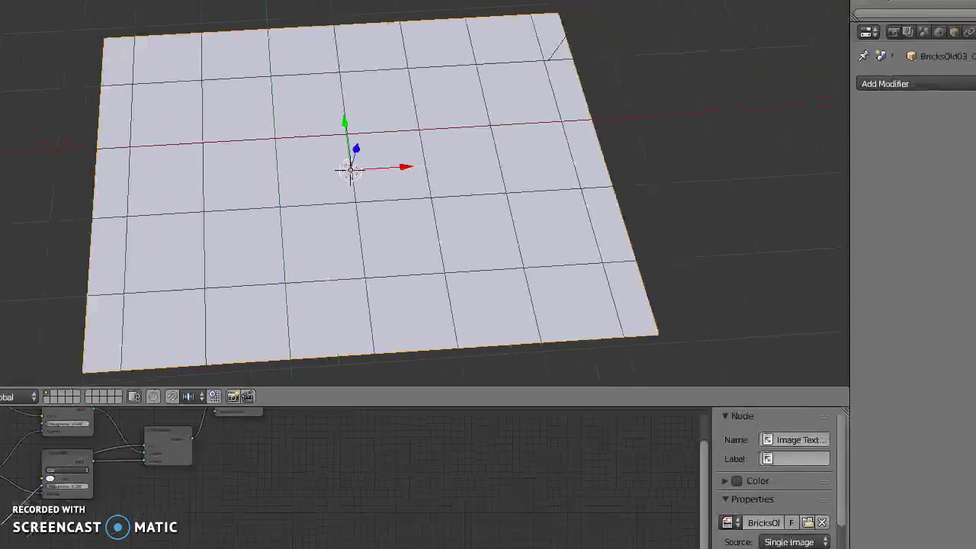
click(889, 91)
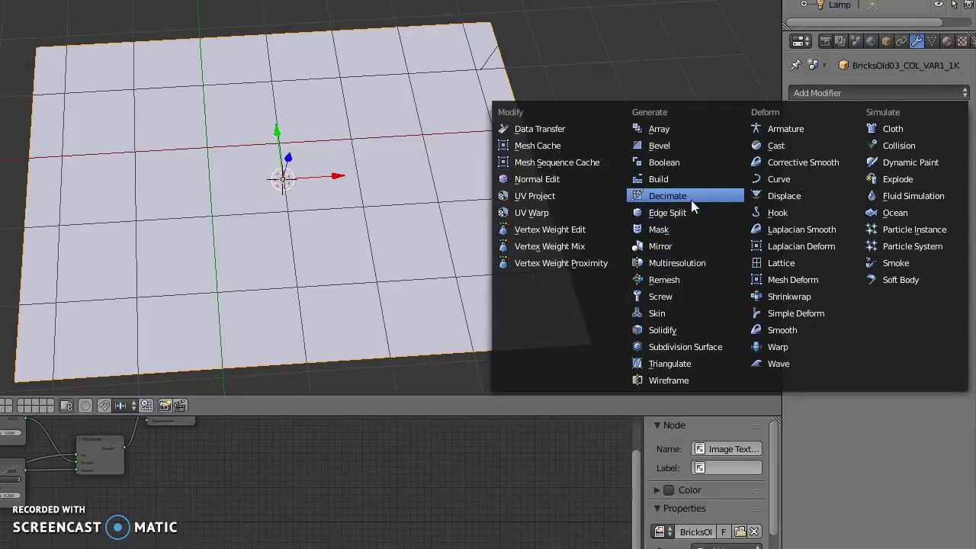
click(794, 199)
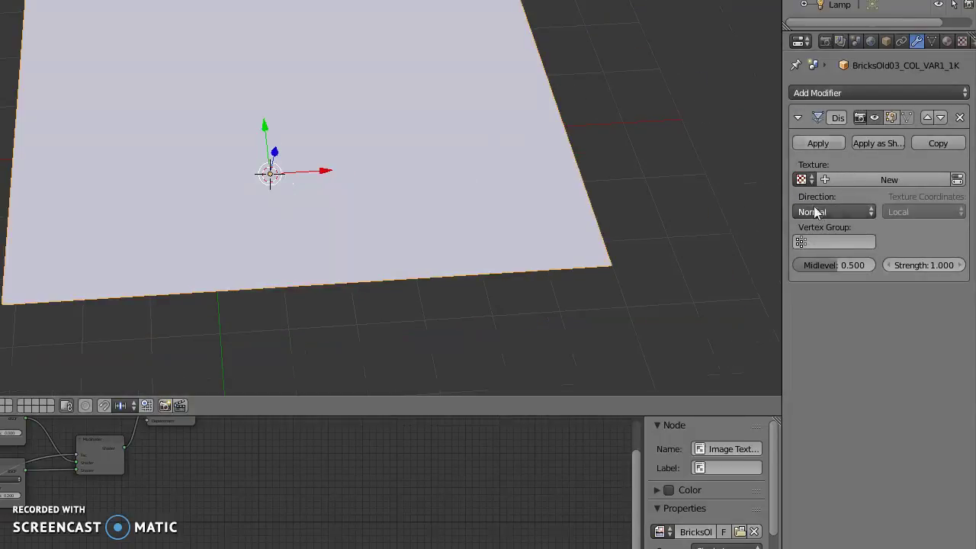
click(876, 177)
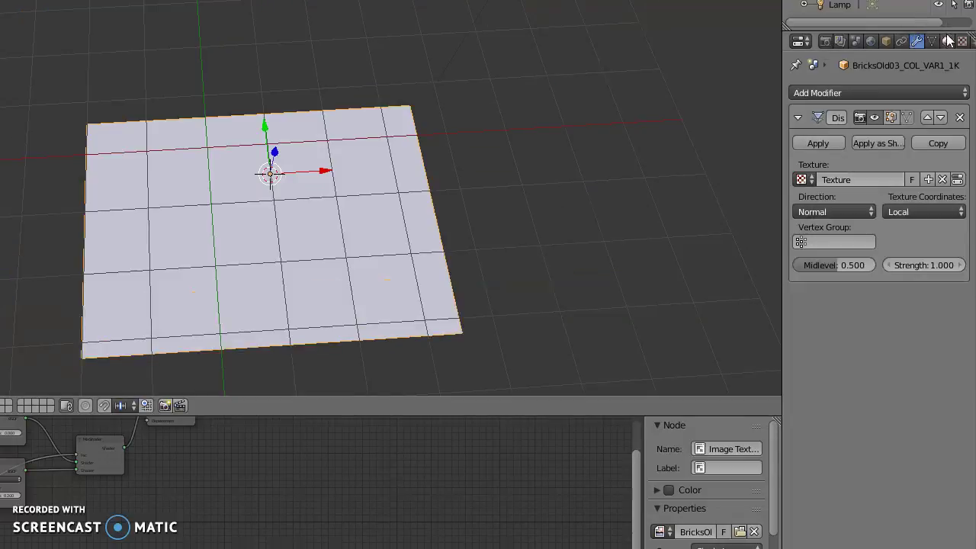
click(962, 41)
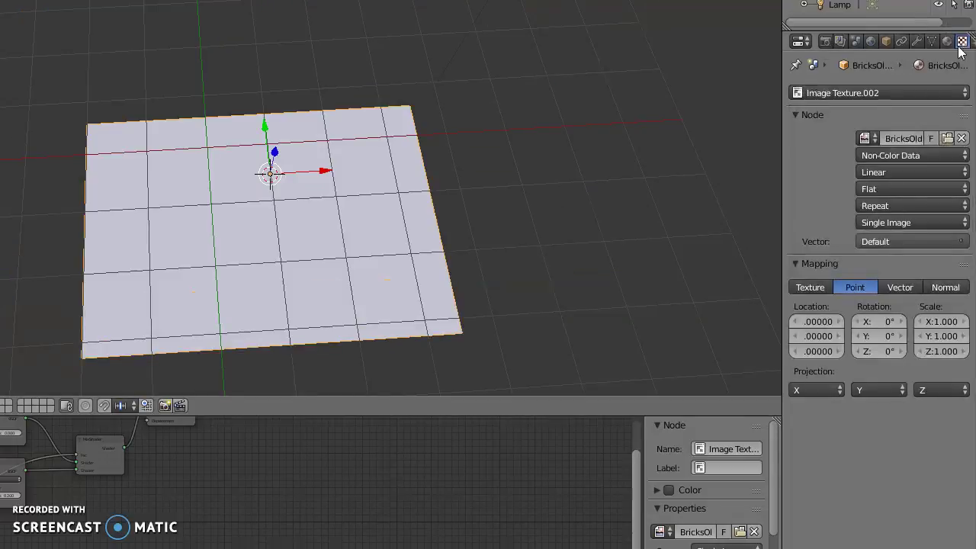
click(914, 40)
click(926, 267)
text(0.015)
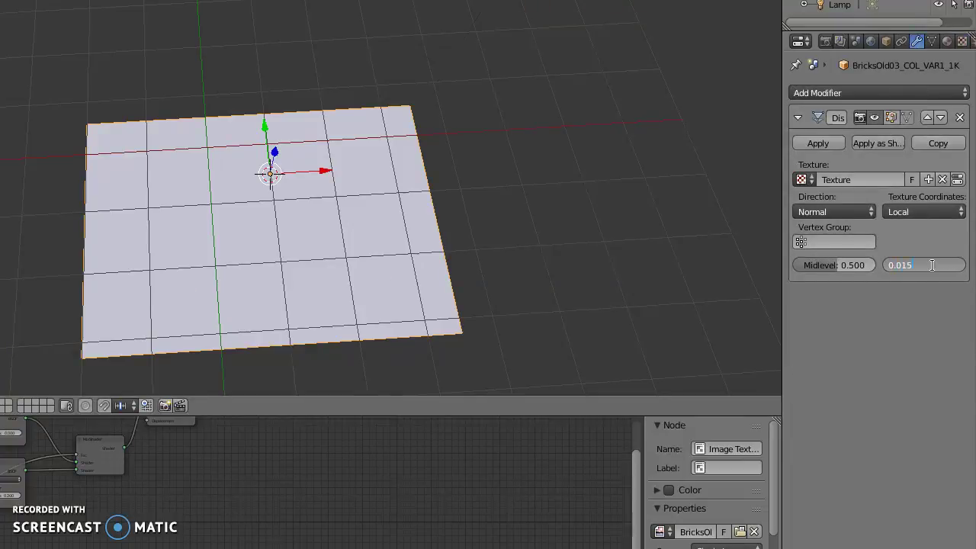
key(Return)
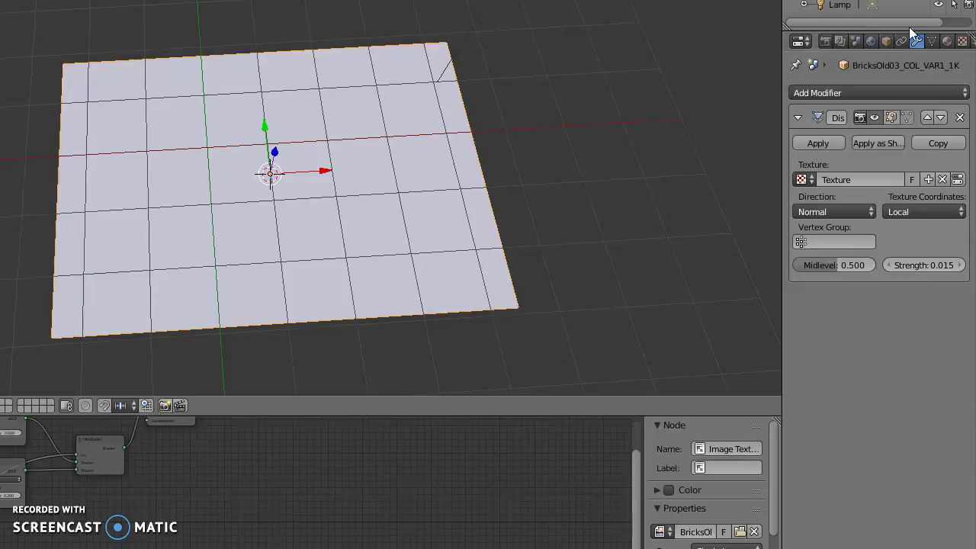
- Select the Displace texture in the Texture tab and load BricksOld03_DISP_1K.jpg as its image
click(947, 41)
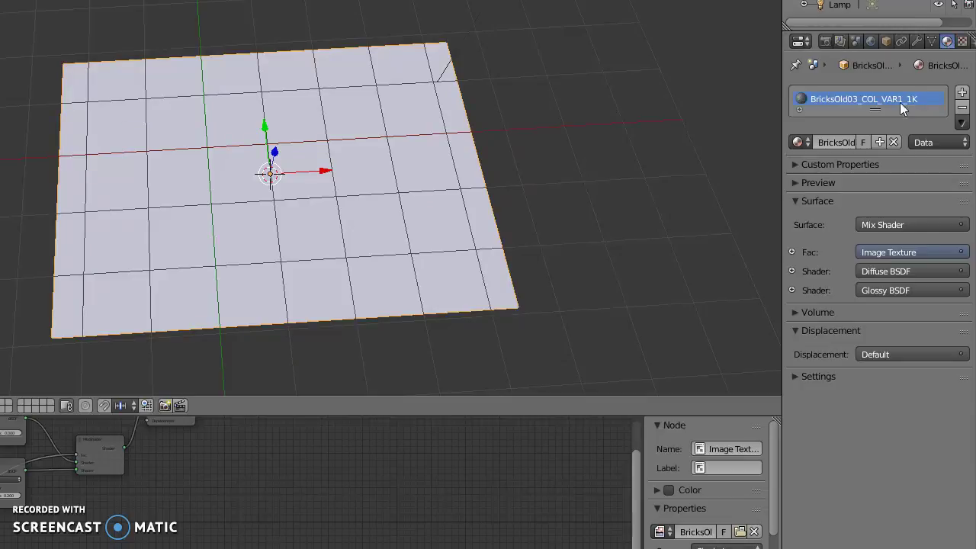
click(963, 41)
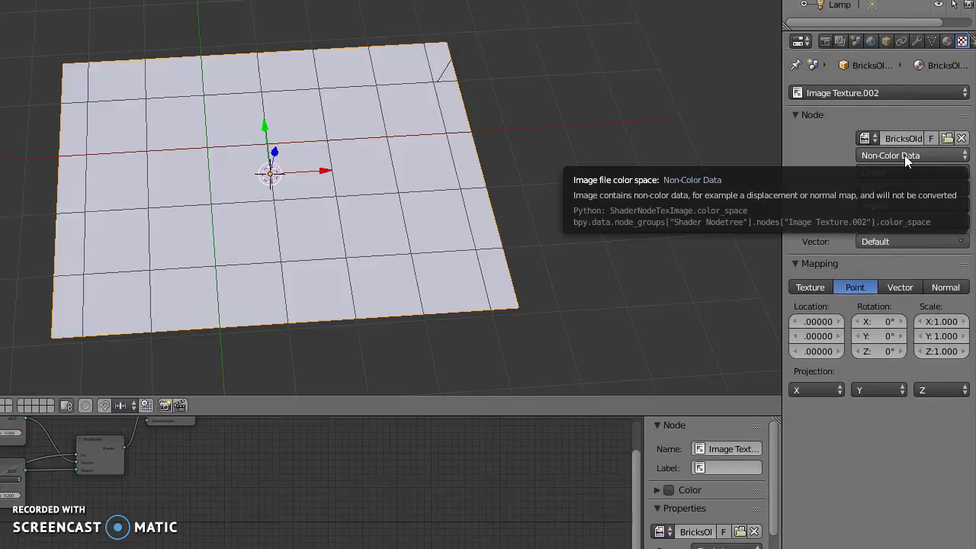
click(855, 93)
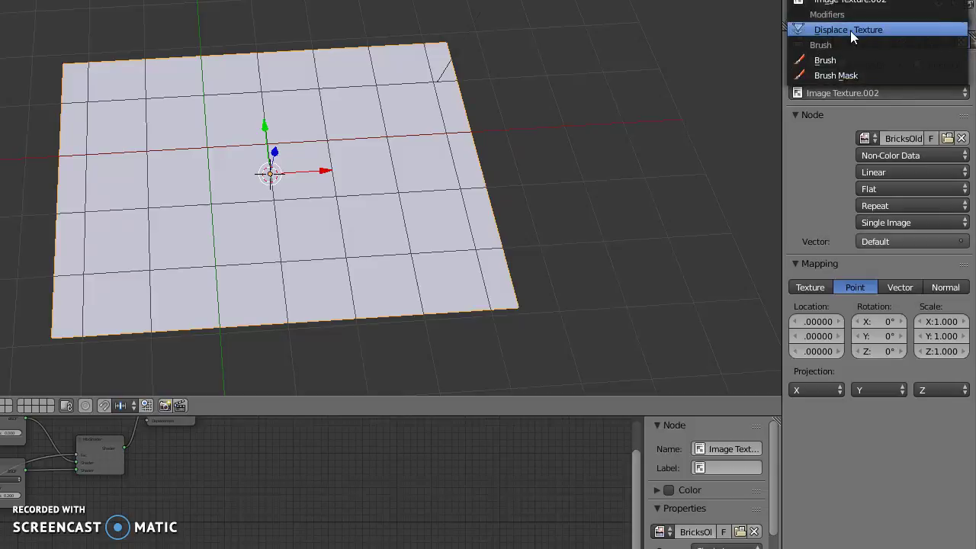
click(850, 31)
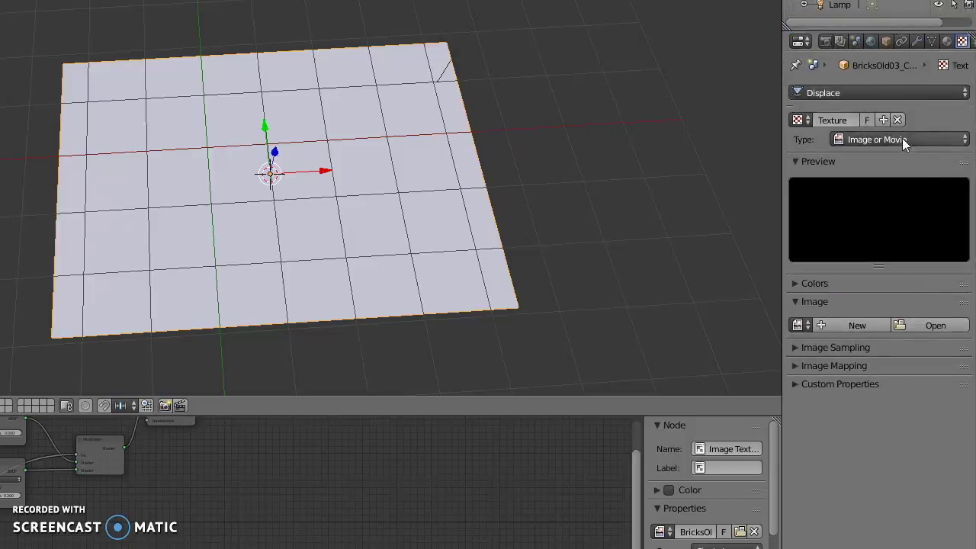
click(914, 324)
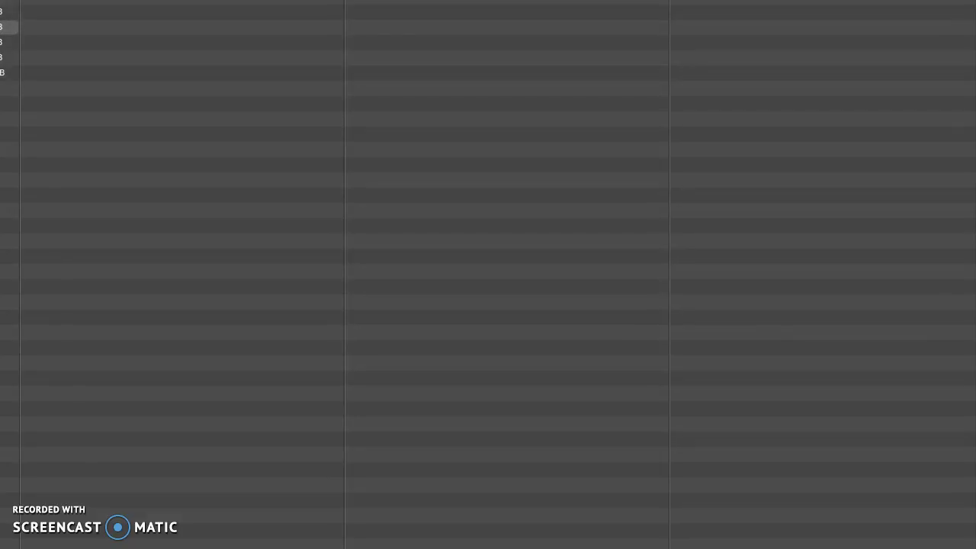
double_click(9, 27)
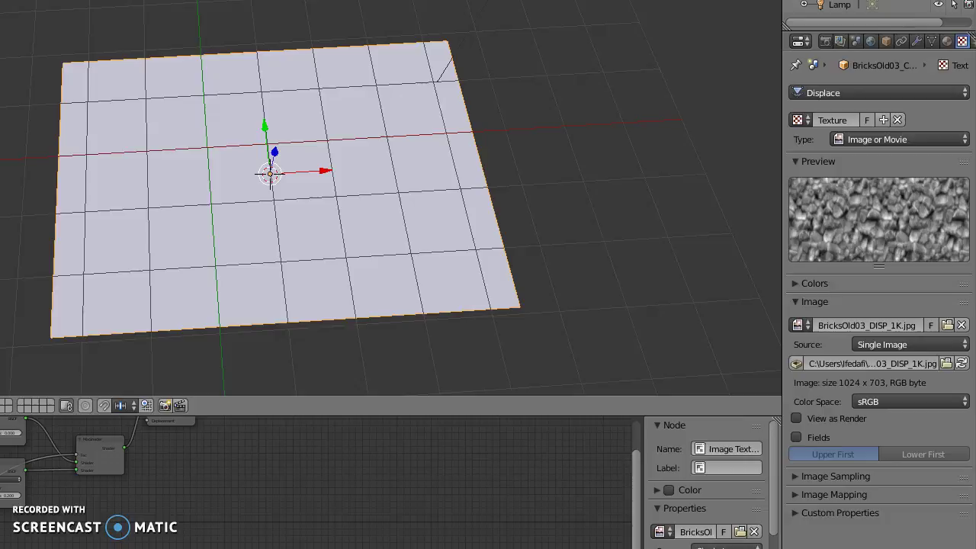
- Toggle Edit Mode on and off, then open the Add Modifier list in the Modifiers tab
key(Tab)
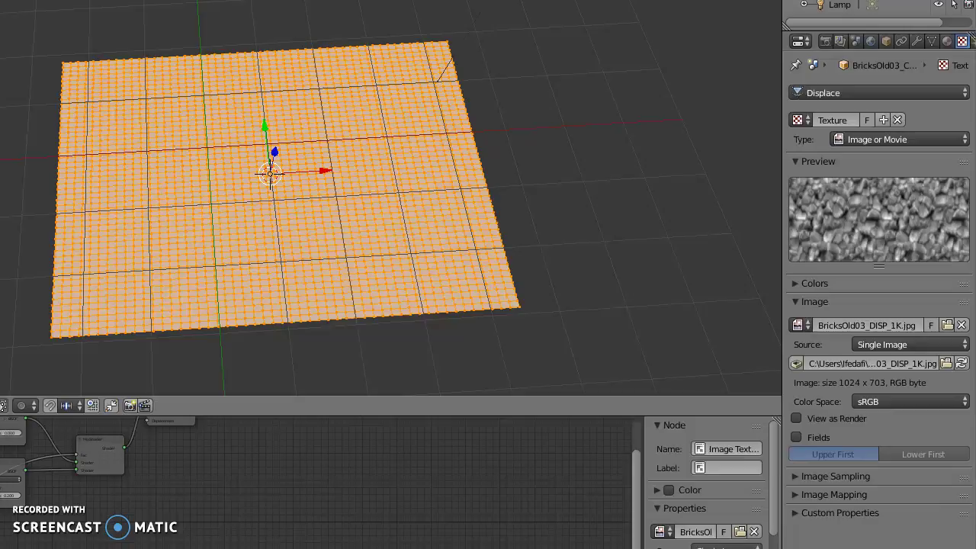
key(Tab)
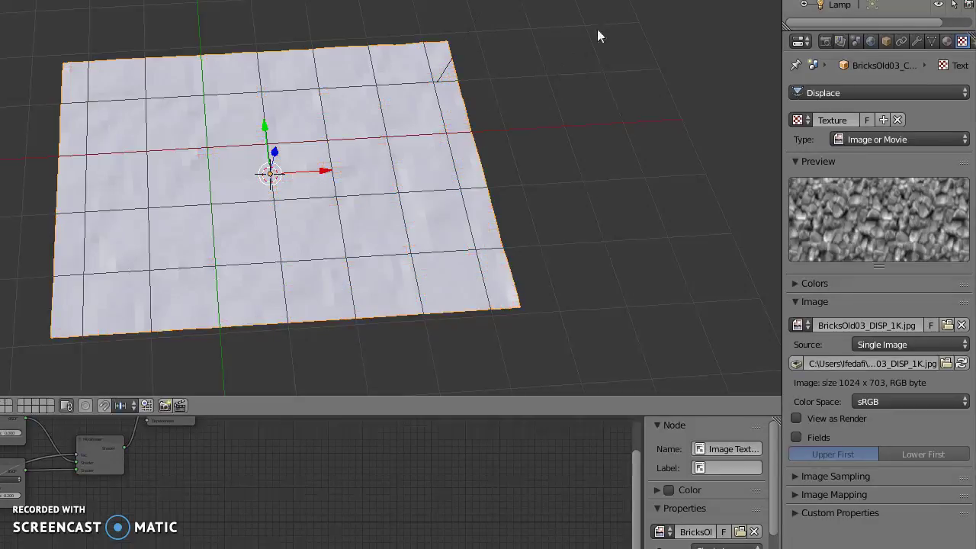
click(917, 40)
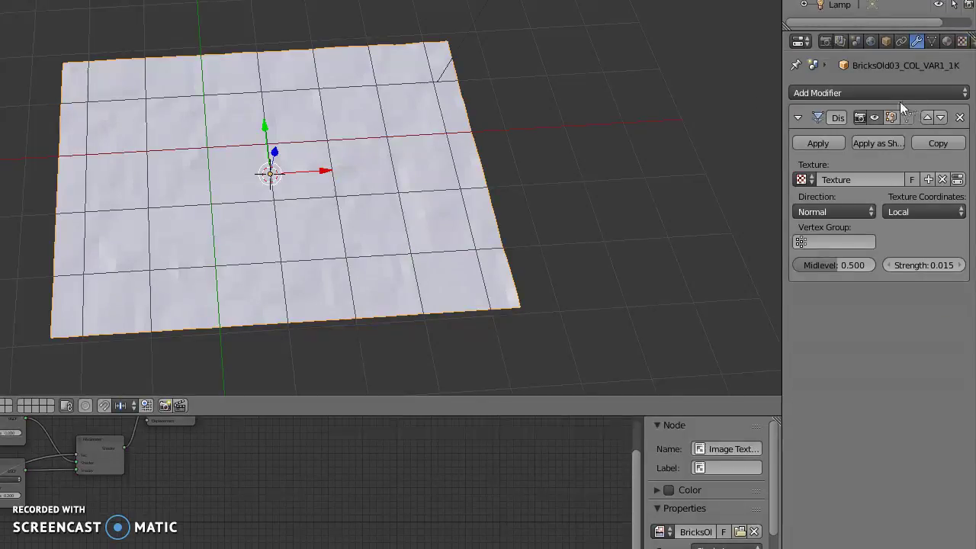
click(877, 94)
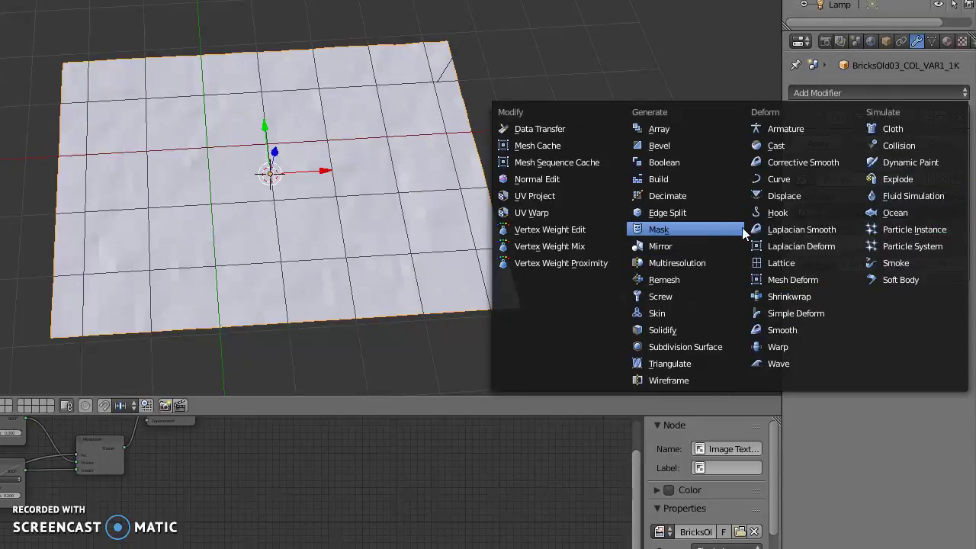
- Add a Subdivision Surface modifier above Displace with View and Render levels set to 3
click(693, 349)
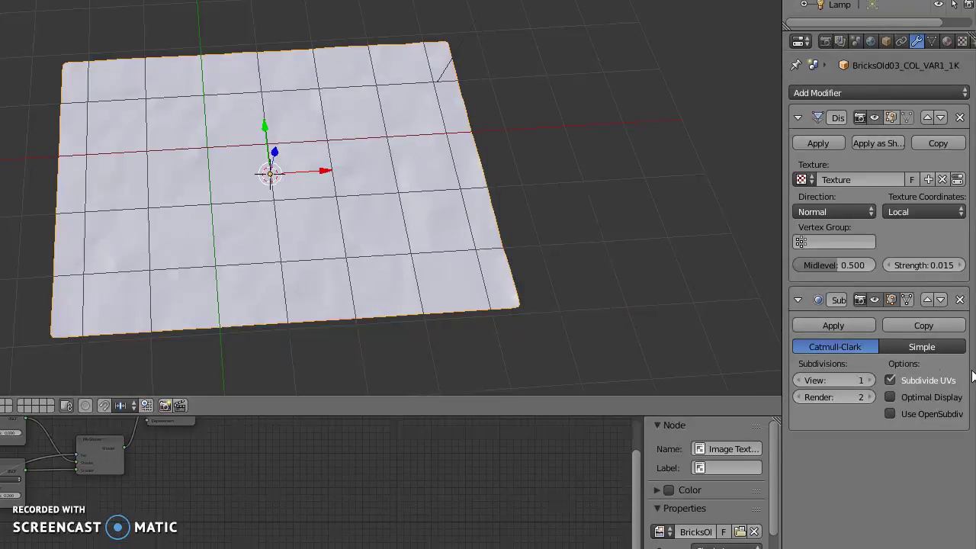
click(922, 305)
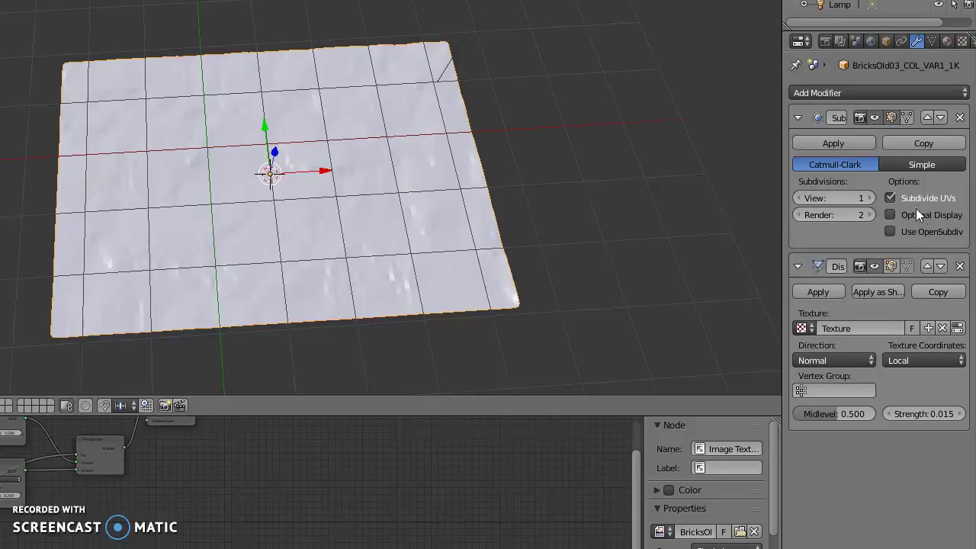
click(870, 198)
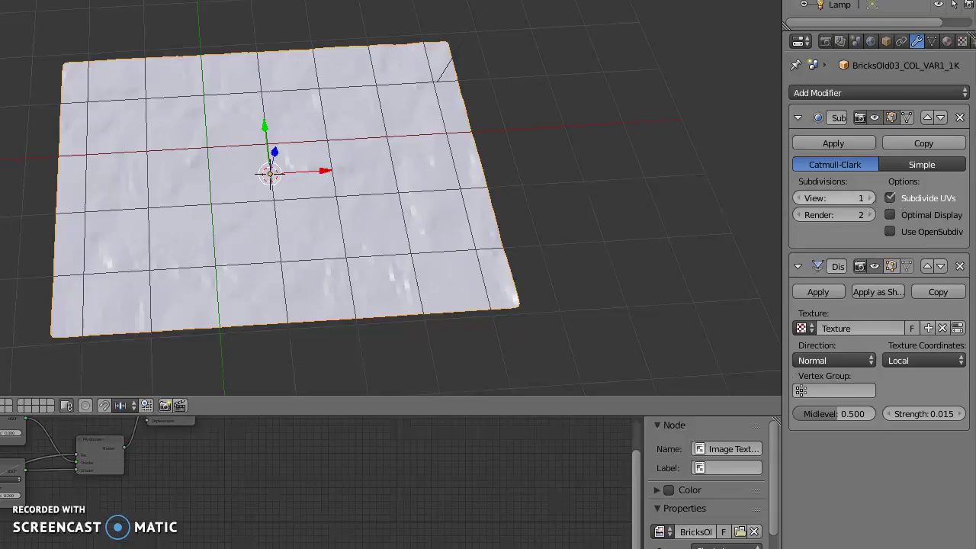
click(870, 198)
click(870, 214)
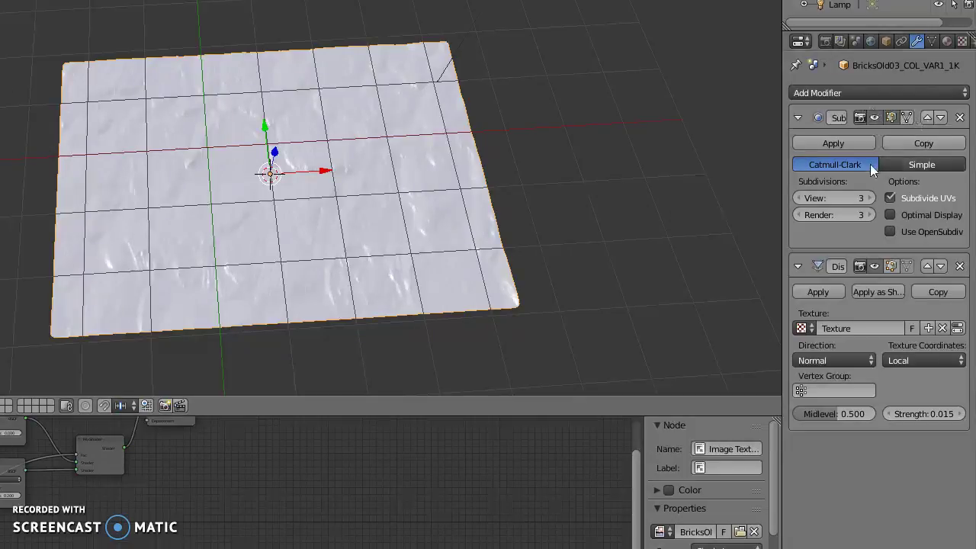
- Apply the Subdivision Surface and Displace modifiers into the plane's mesh
click(846, 144)
click(818, 144)
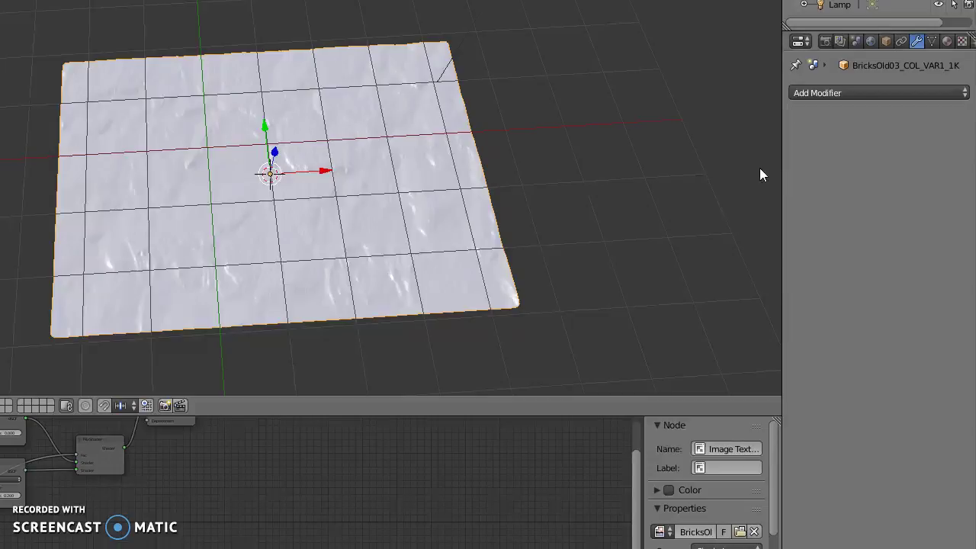
scroll(513, 175, up, 2)
scroll(513, 176, up, 3)
scroll(514, 178, down, 1)
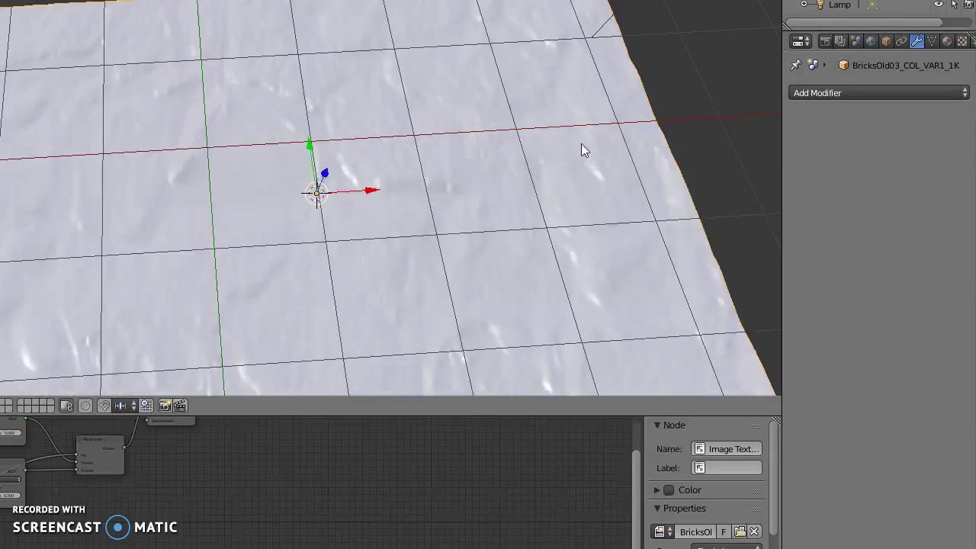
- Switch to Rendered viewport shading with Shift+Z and orbit around the cobblestones from several angles
click(826, 40)
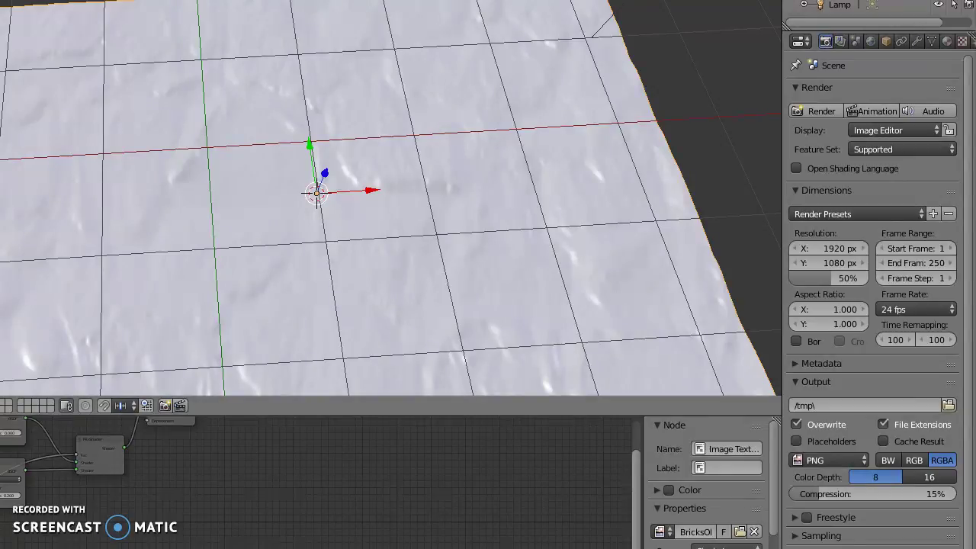
key(shift+z)
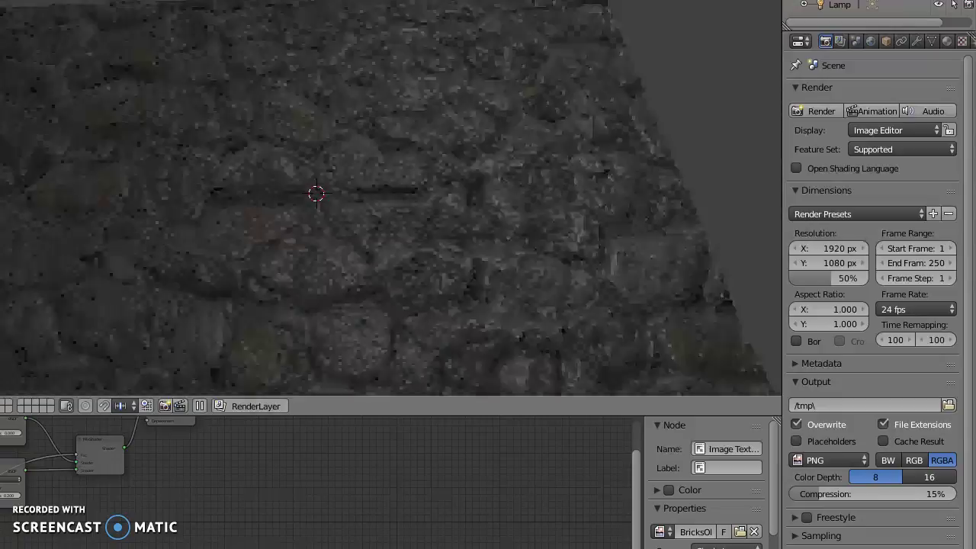
mouse_move(464, 204)
middle_down()
mouse_move(447, 155)
mouse_move(492, 55)
mouse_move(493, 96)
middle_up()
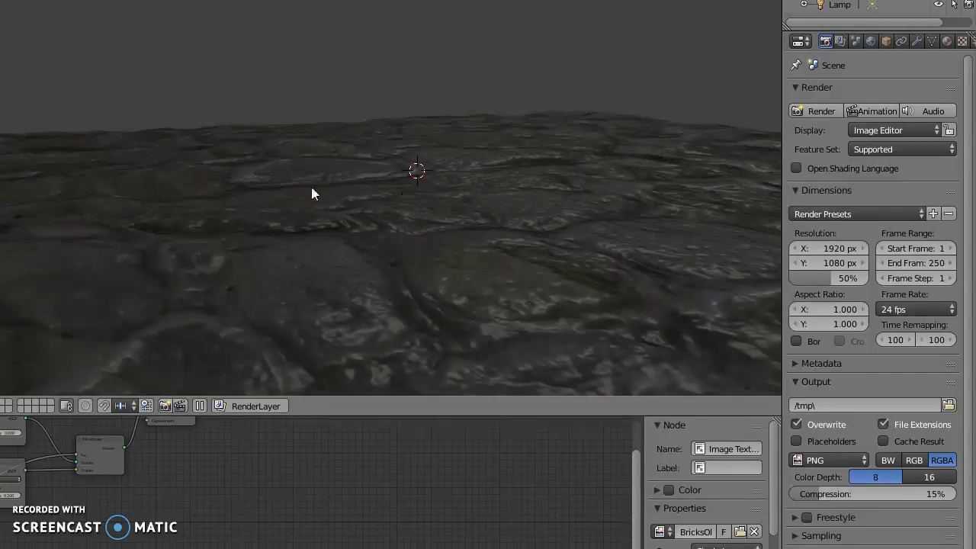
mouse_move(357, 45)
middle_down()
mouse_move(340, 63)
mouse_move(333, 144)
mouse_move(344, 160)
middle_up()
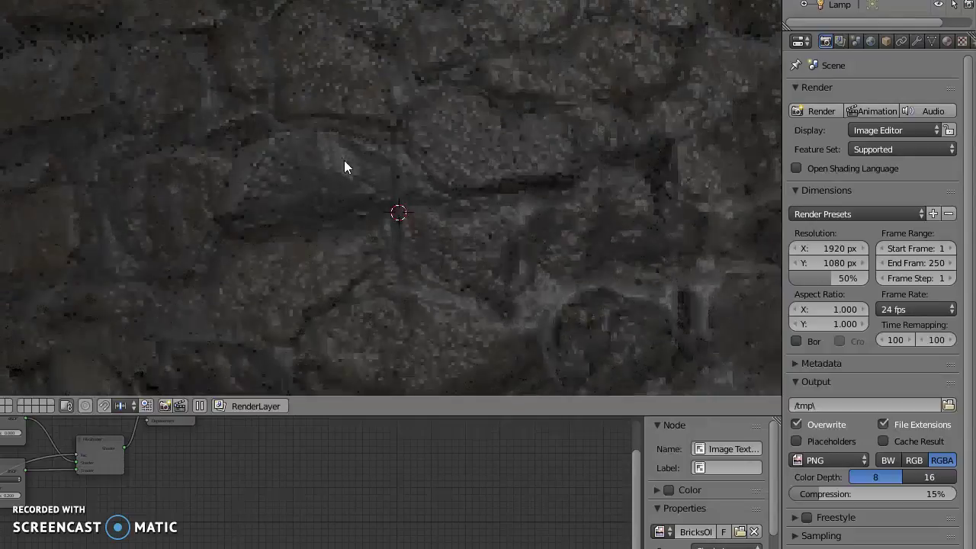
mouse_move(499, 183)
shift+middle_down()
mouse_move(467, 192)
mouse_move(386, 163)
mouse_move(340, 176)
mouse_move(330, 168)
shift+middle_up()
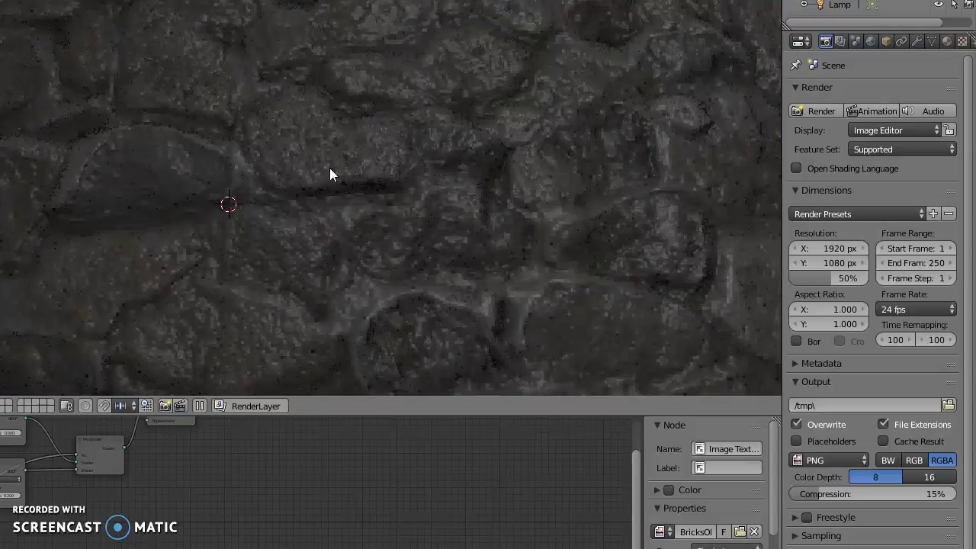
mouse_move(388, 191)
middle_down()
mouse_move(363, 202)
mouse_move(356, 242)
mouse_move(367, 250)
middle_up()
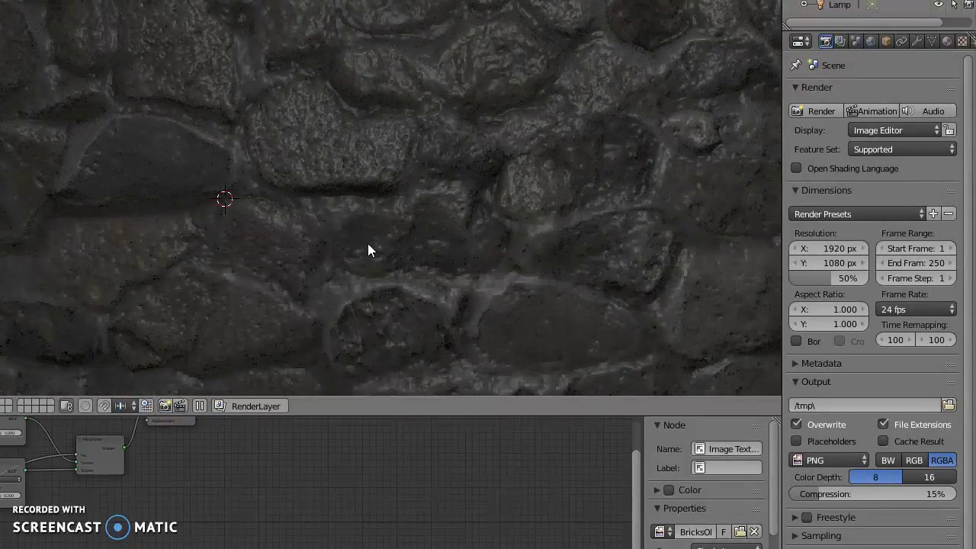
middle_drag(368, 244, 369, 218)
click(638, 4)
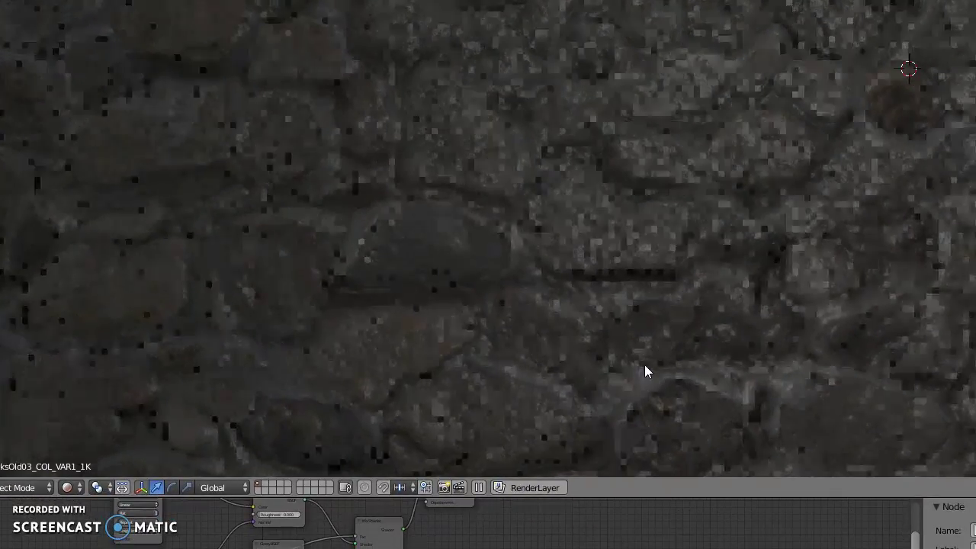
mouse_move(643, 371)
middle_down()
mouse_move(638, 349)
mouse_move(697, 283)
mouse_move(687, 235)
middle_up()
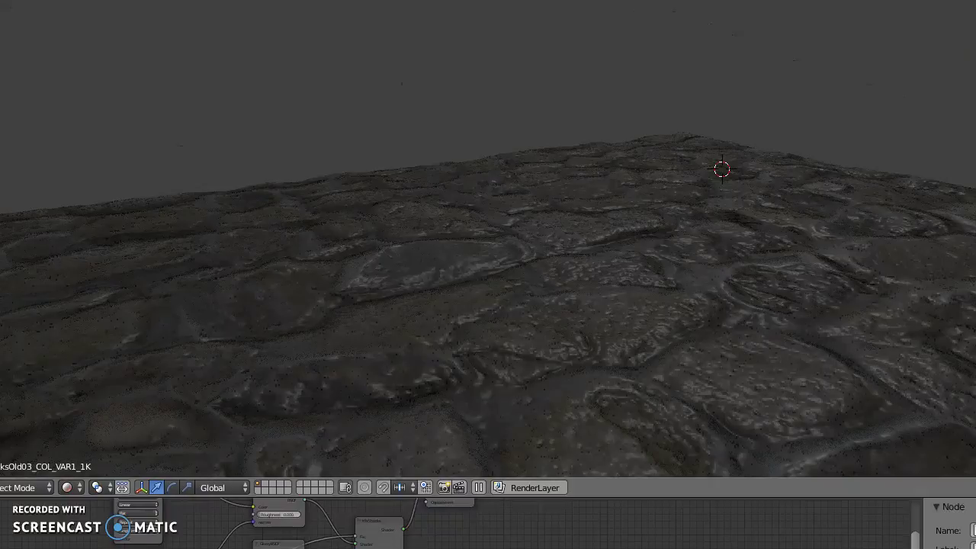
mouse_move(687, 235)
middle_down()
mouse_move(727, 207)
mouse_move(710, 259)
mouse_move(668, 310)
middle_up()
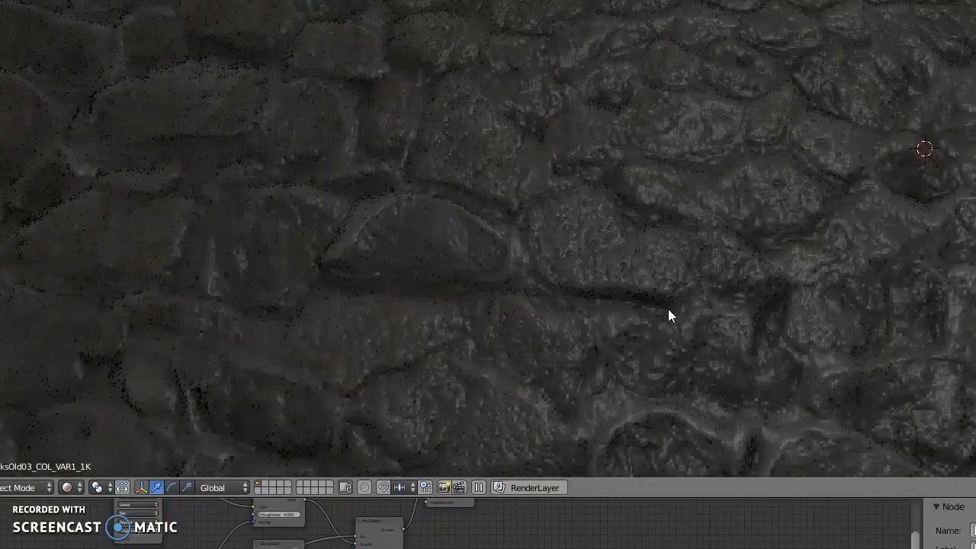
- Enter camera view, enable Lock Camera to View, and orbit to a low oblique framing of the stones
key(ctrl+alt+KP_0)
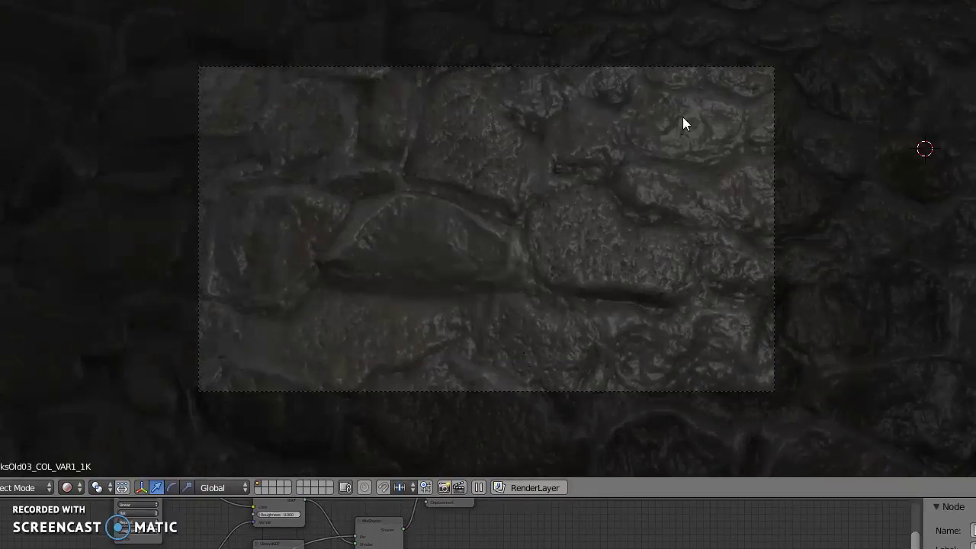
key(n)
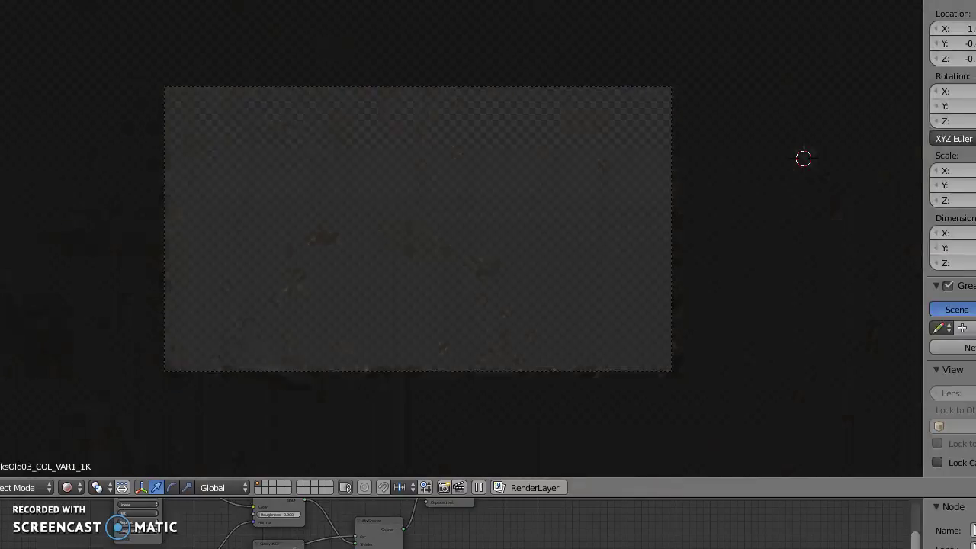
click(937, 463)
mouse_move(552, 270)
middle_down()
mouse_move(627, 242)
mouse_move(665, 246)
mouse_move(612, 209)
mouse_move(623, 225)
mouse_move(668, 217)
mouse_move(610, 166)
middle_up()
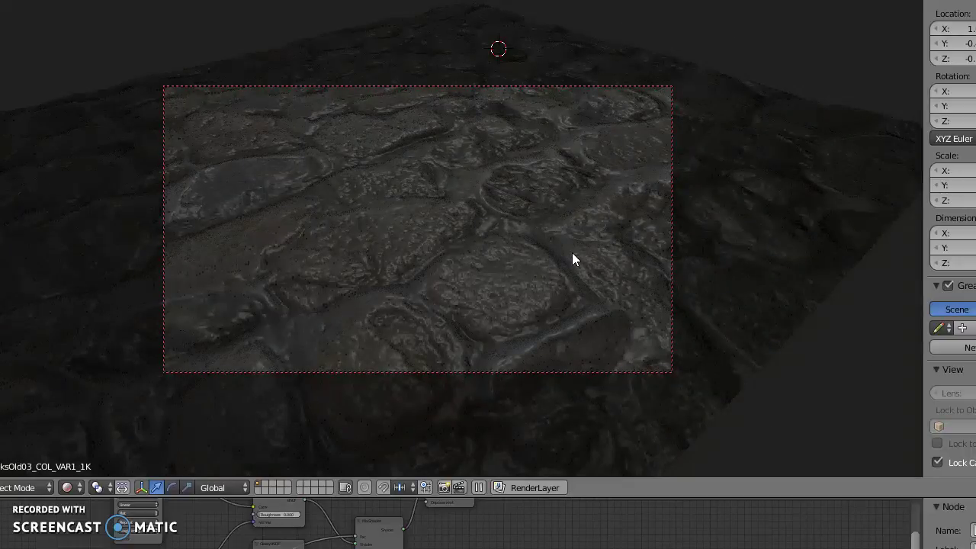
middle_drag(577, 256, 590, 263)
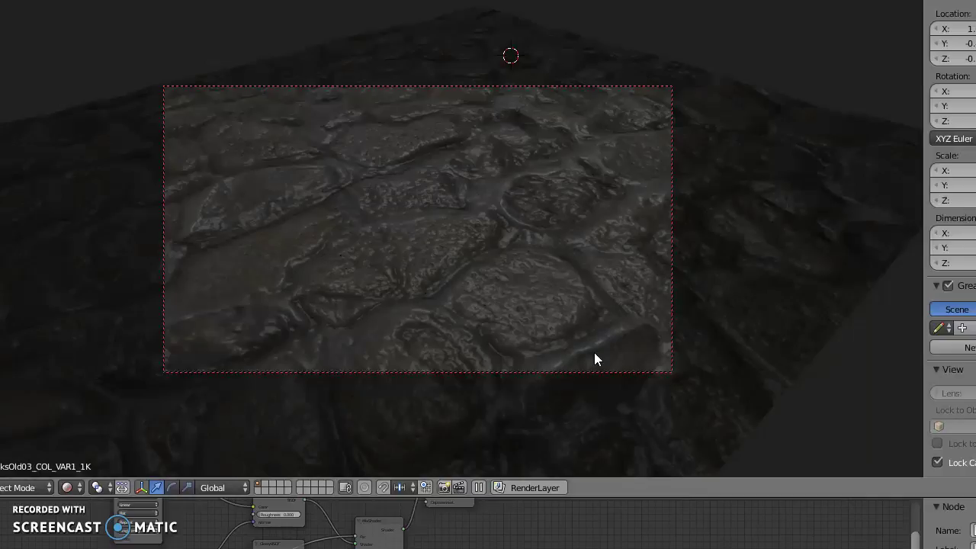
- Turn off Lock Camera to View and set the World Color input to a Sky Texture
click(937, 462)
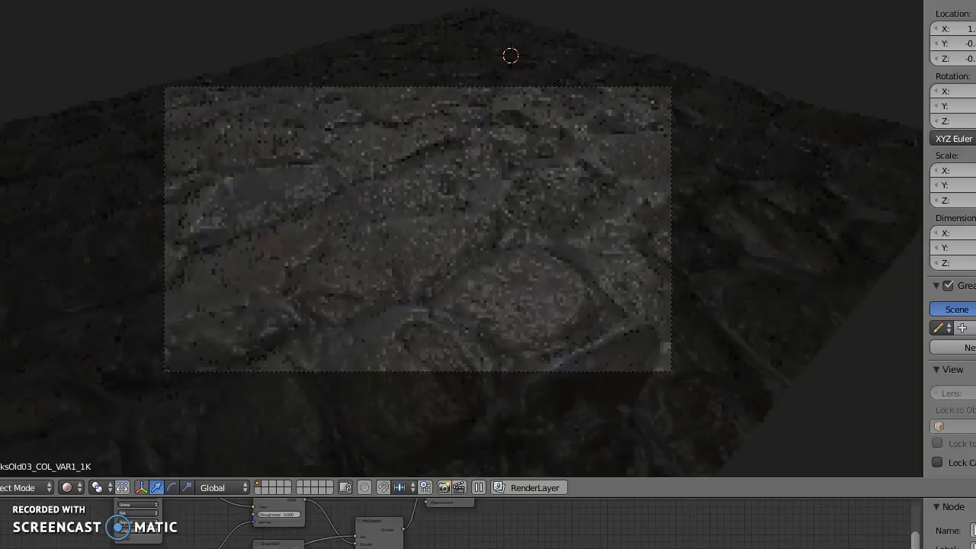
click(943, 234)
click(942, 233)
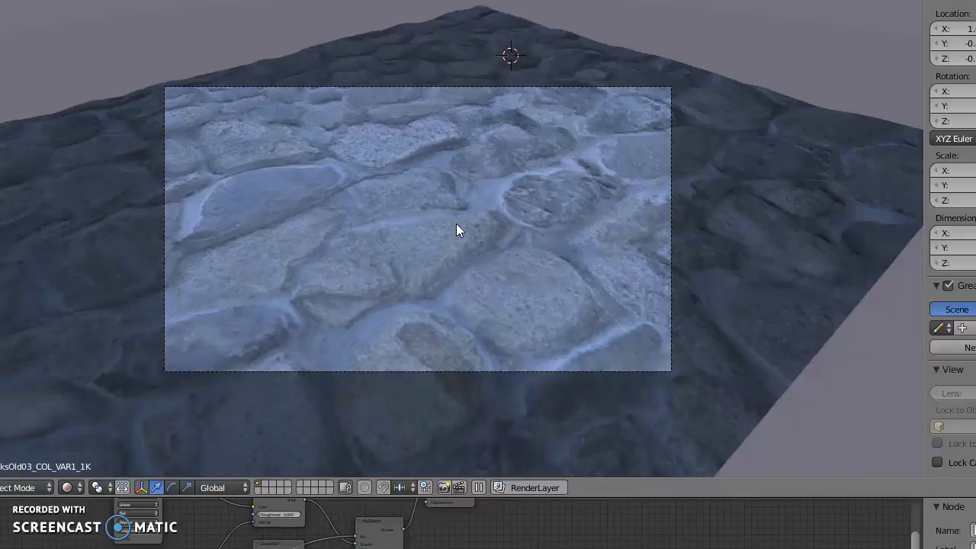
- Render the cobblestone plane's final image from the camera view with F12 into Slot 1
key(F12)
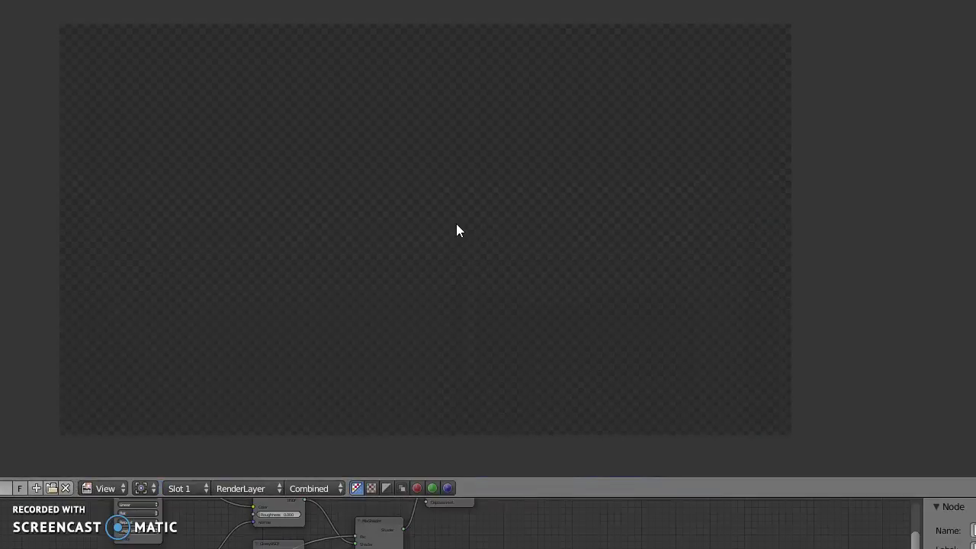